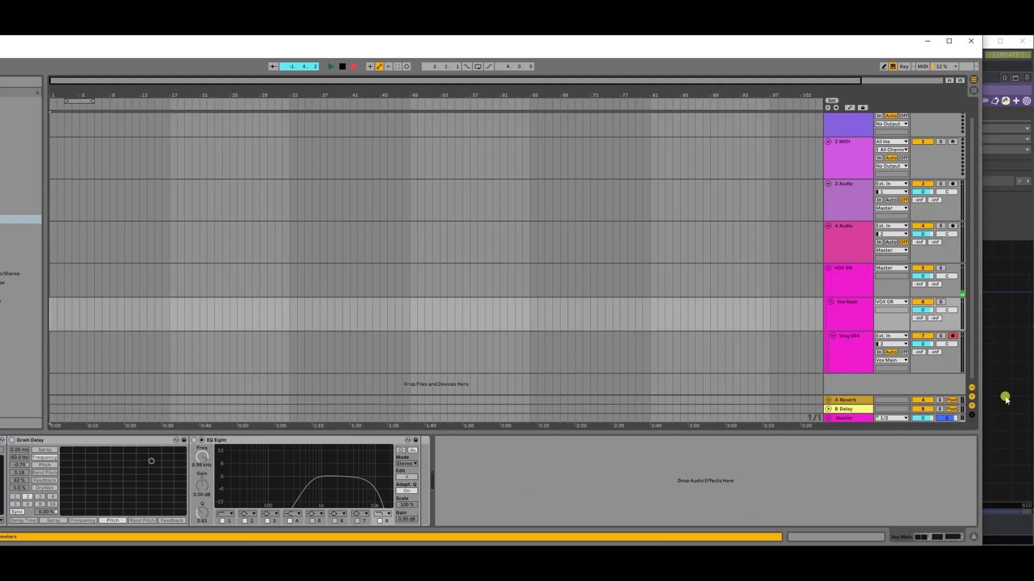
# Step: Bring the TouchDesigner spray-dot project window in front of Ableton Live
pyautogui.click(1006, 400)
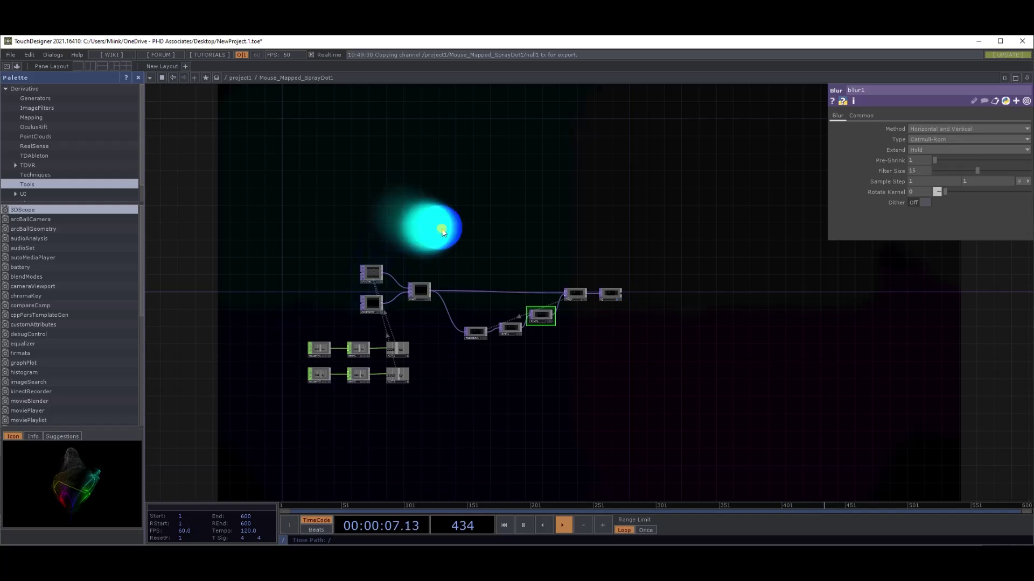
pyautogui.moveTo(554, 240); pyautogui.dragTo(548, 211)
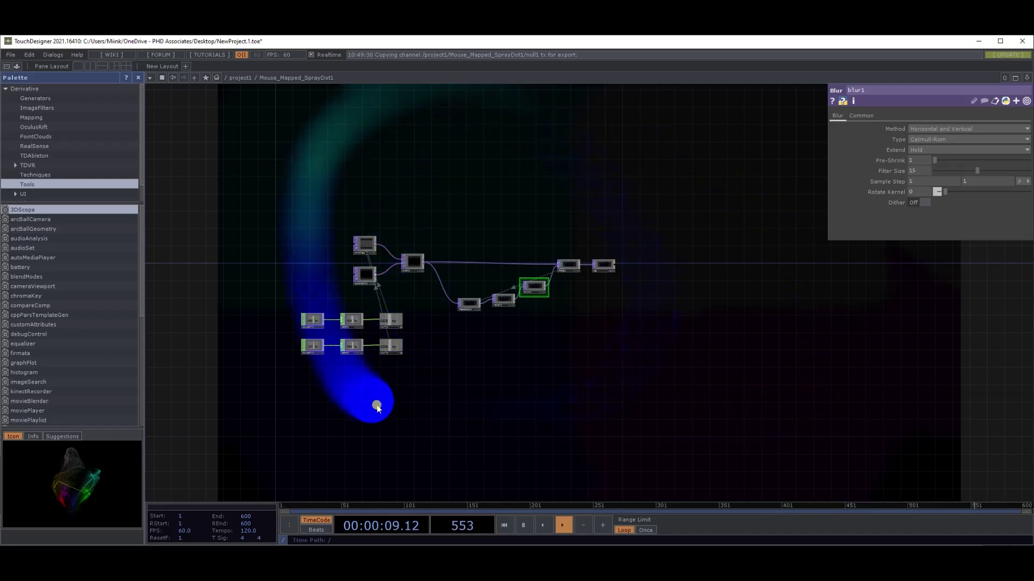
# Step: Pan across the Mouse_Mapped_SprayDot1 network and box-select all 14 operators
pyautogui.moveTo(884, 399); pyautogui.dragTo(891, 422)
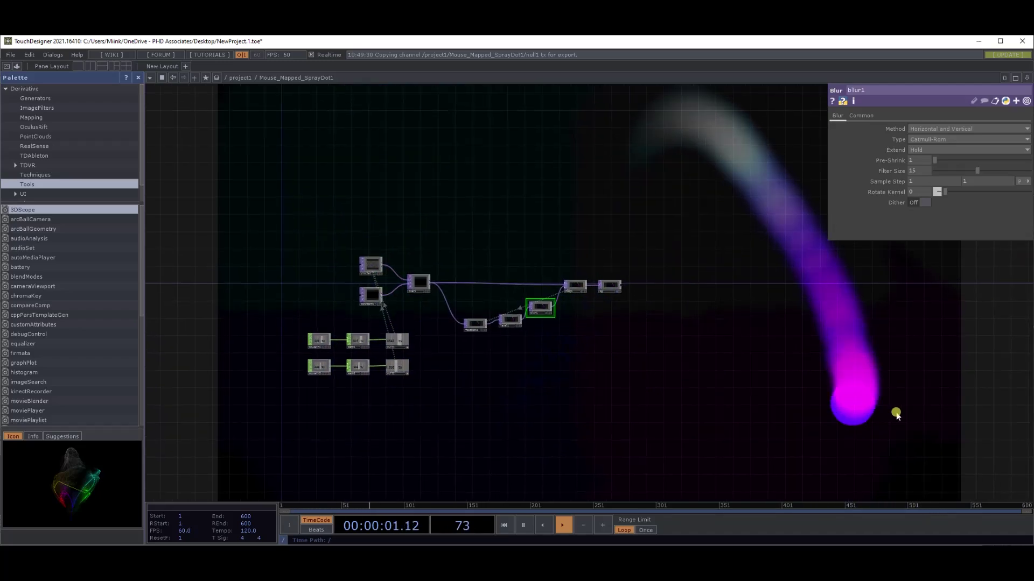
pyautogui.moveTo(476, 186); pyautogui.dragTo(396, 158)
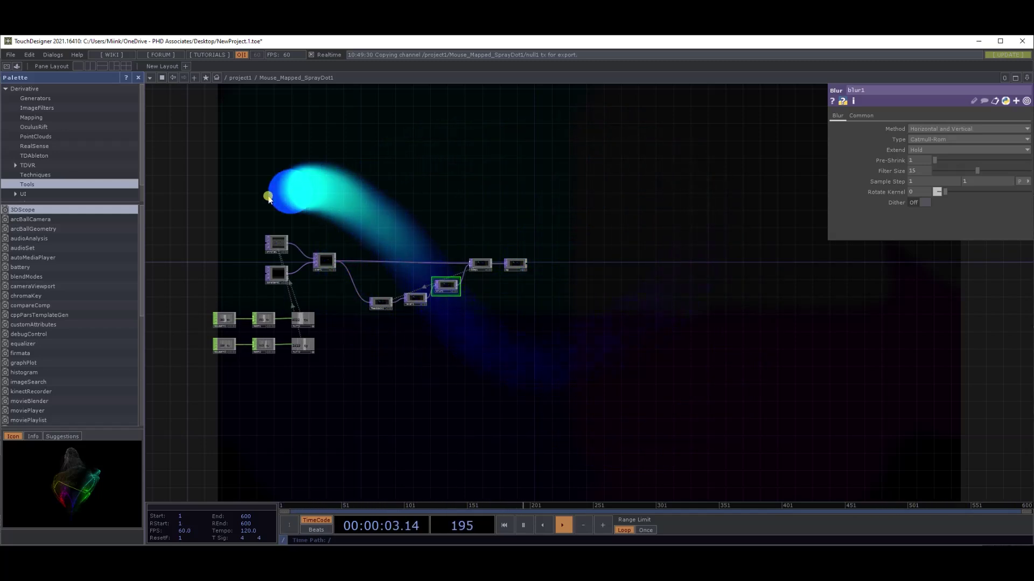
pyautogui.moveTo(645, 186); pyautogui.dragTo(716, 203)
pyautogui.moveTo(330, 198); pyautogui.dragTo(415, 196)
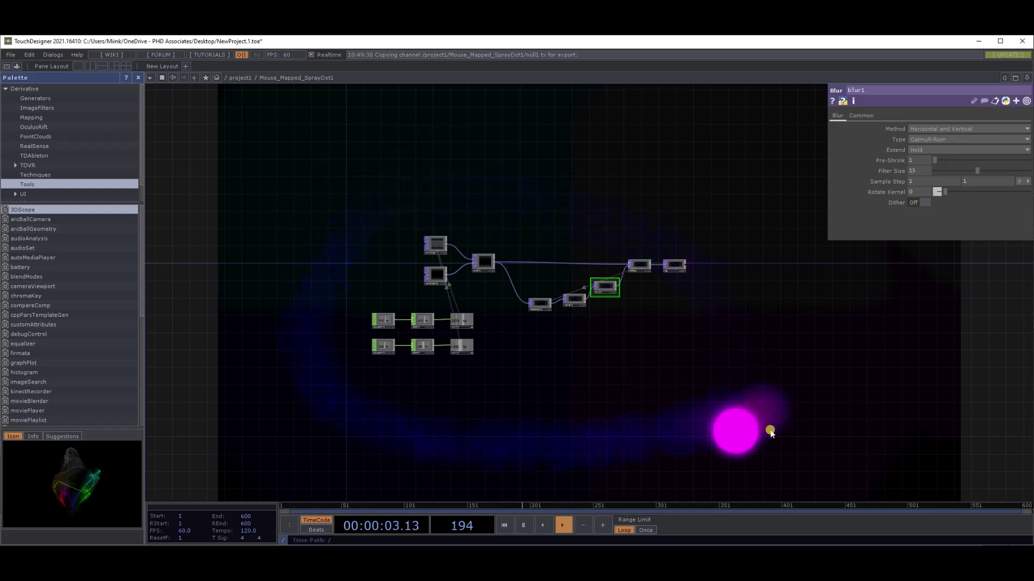
pyautogui.moveTo(312, 184); pyautogui.dragTo(861, 428, button='right')
# Step: Delete the selected nodes, then add Circle TOP circle1 at 1280 x 720 resolution
pyautogui.press('Delete')
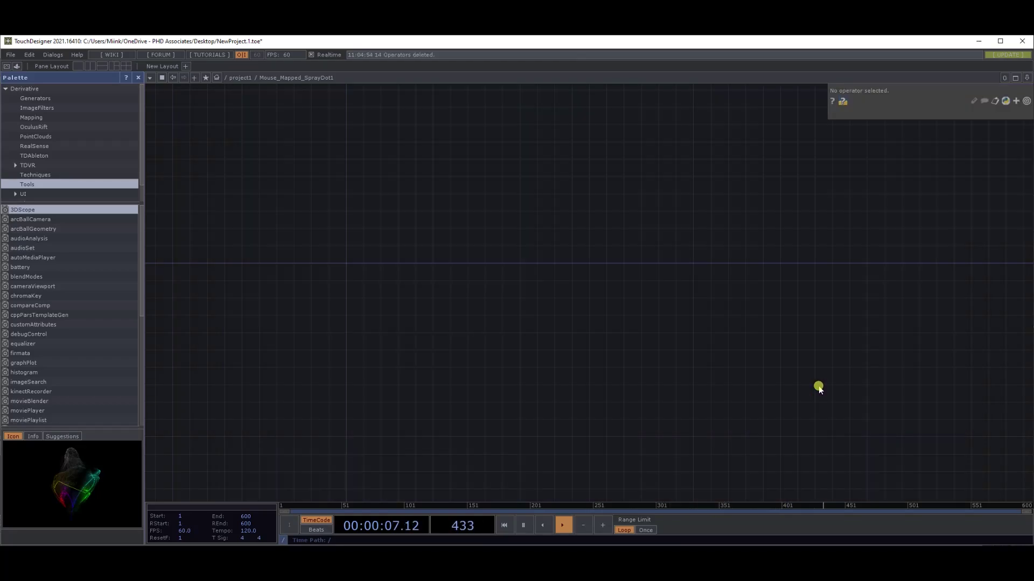
pyautogui.press('Tab')
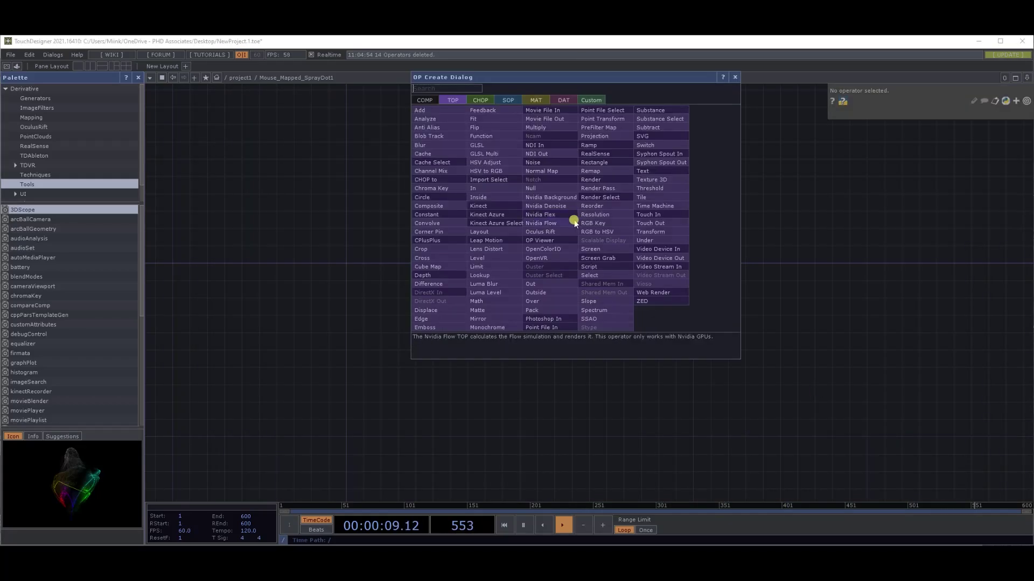
pyautogui.write('ci')
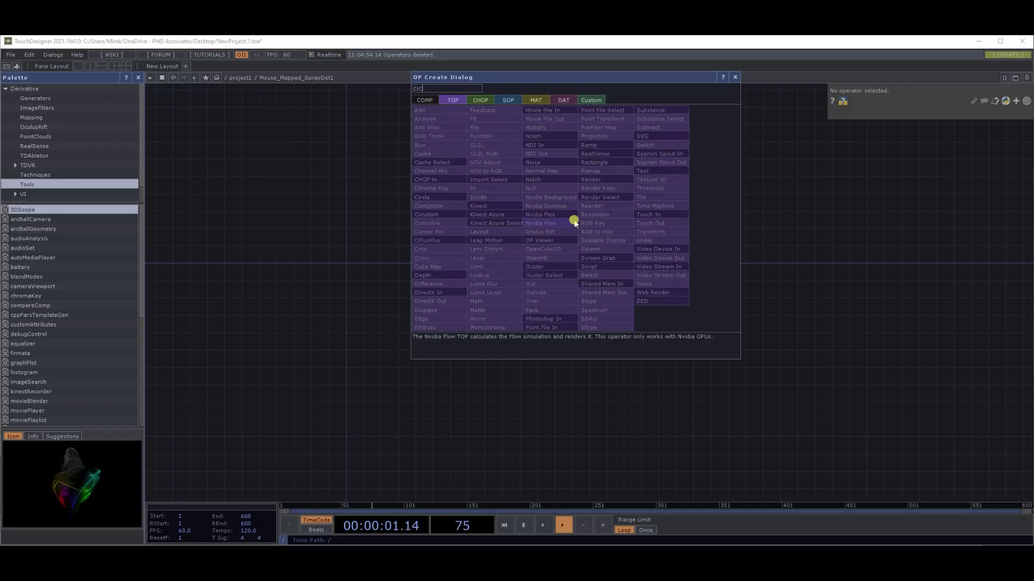
pyautogui.click(455, 197)
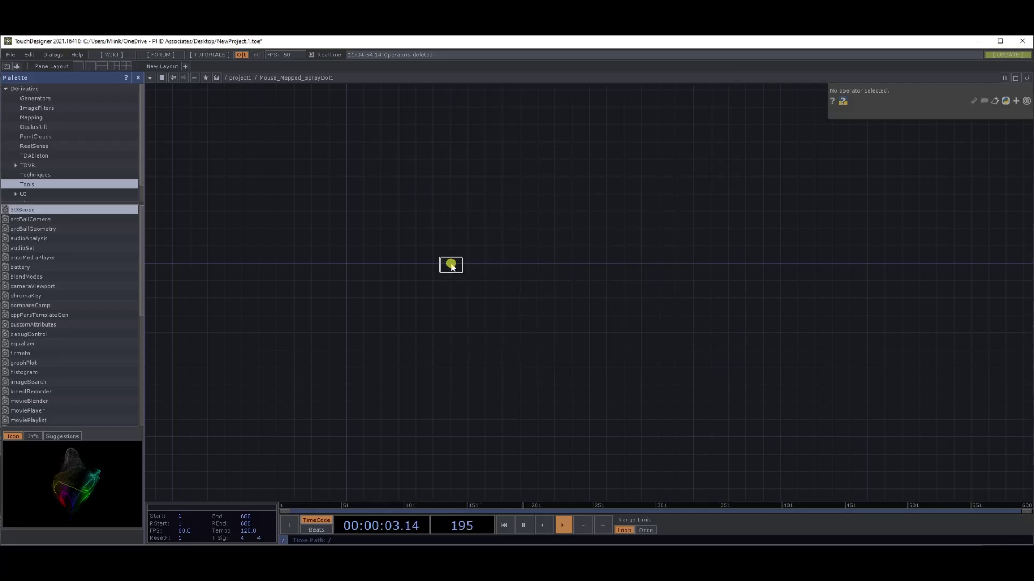
pyautogui.click(449, 264)
pyautogui.click(900, 116)
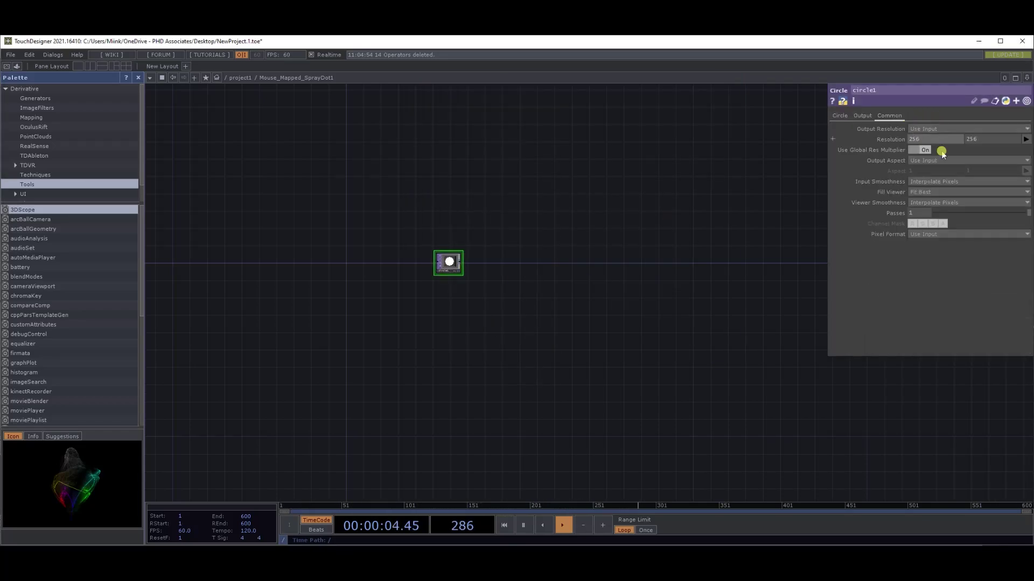
pyautogui.click(1025, 139)
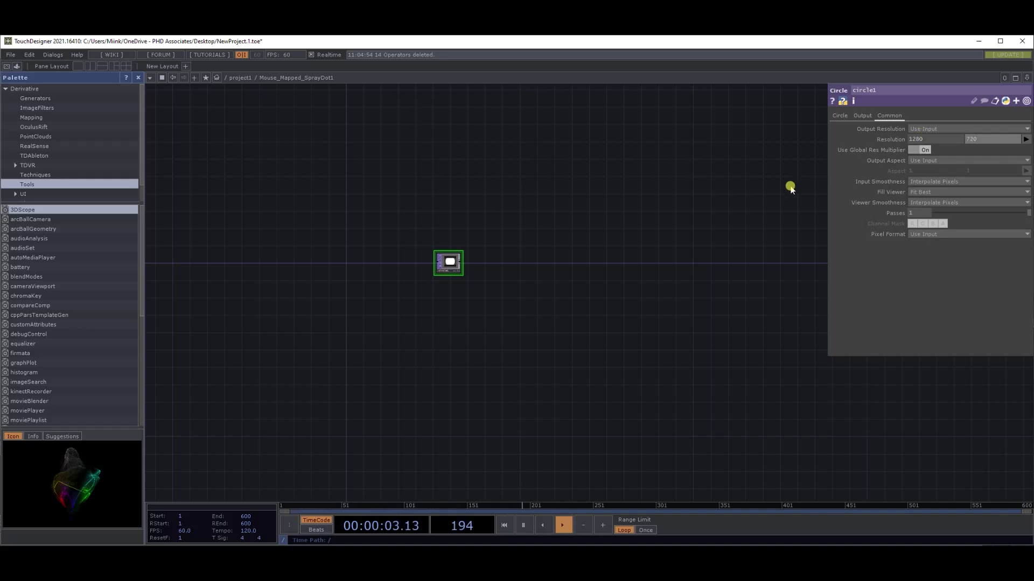
# Step: Set circle1's horizontal and vertical radius to 0.03 and wire a new Null after it
pyautogui.scroll(5, 519, 286)
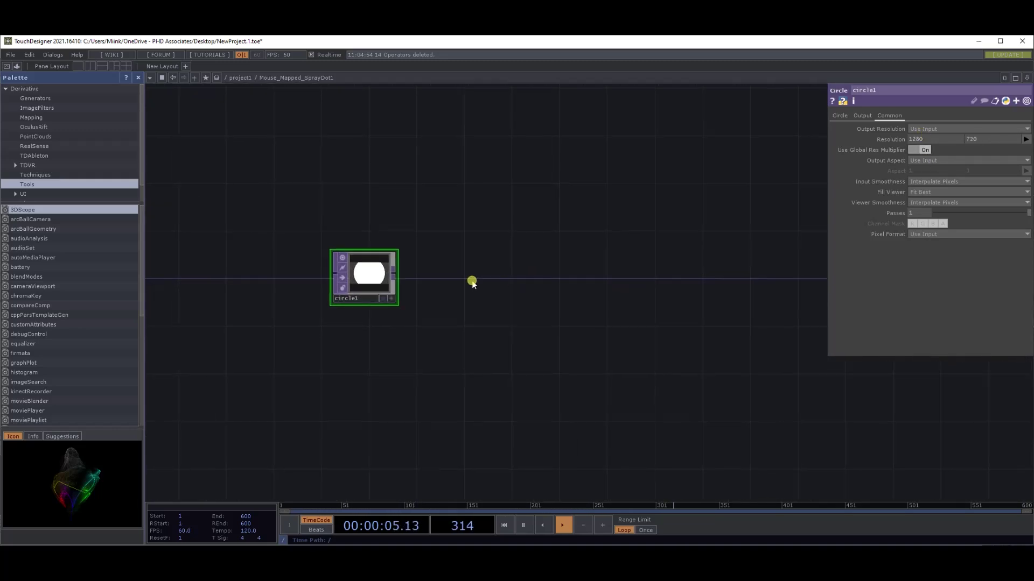
pyautogui.click(839, 116)
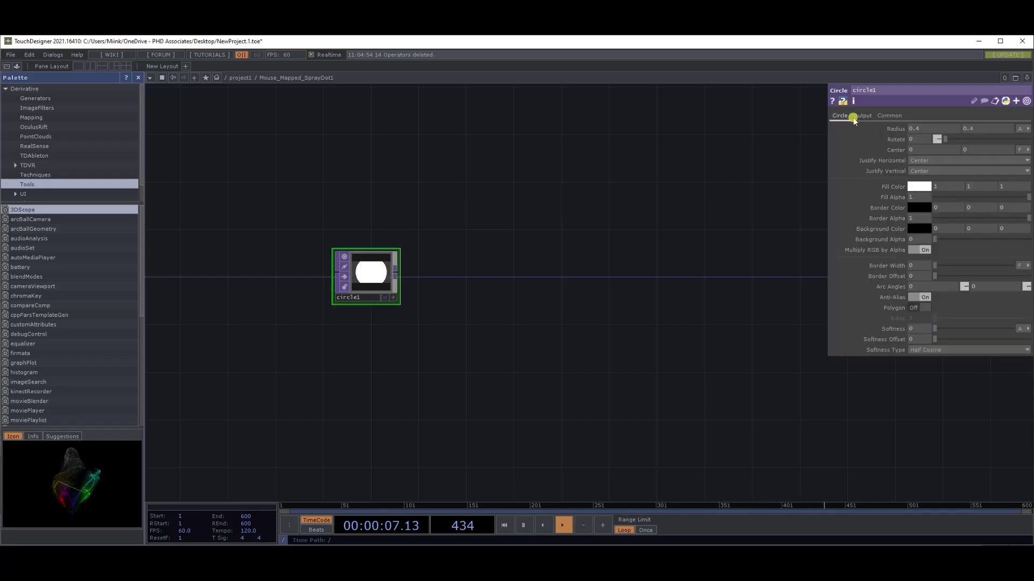
pyautogui.click(918, 127)
pyautogui.click(999, 132)
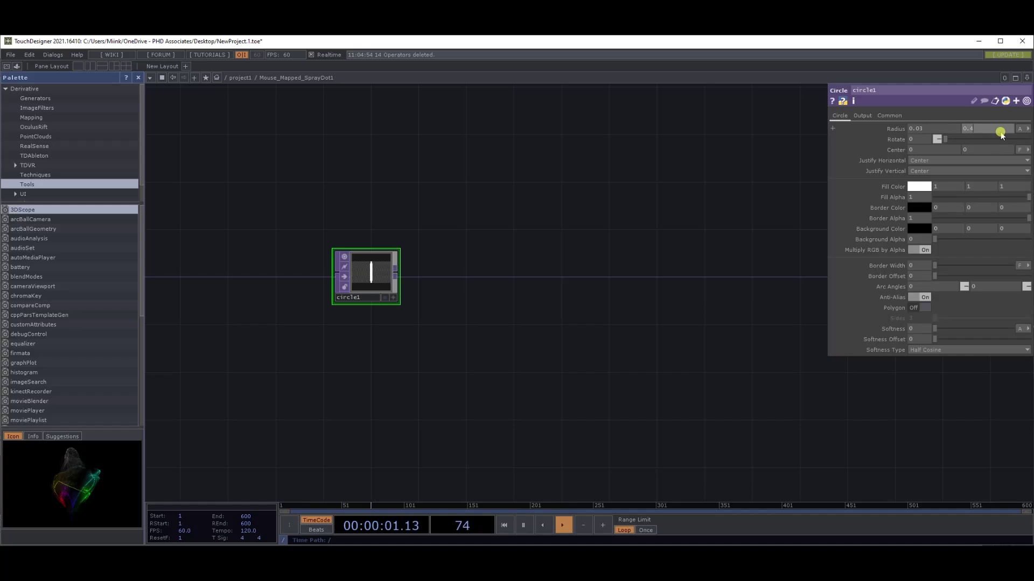
pyautogui.press('Return')
pyautogui.moveTo(540, 316); pyautogui.dragTo(301, 265)
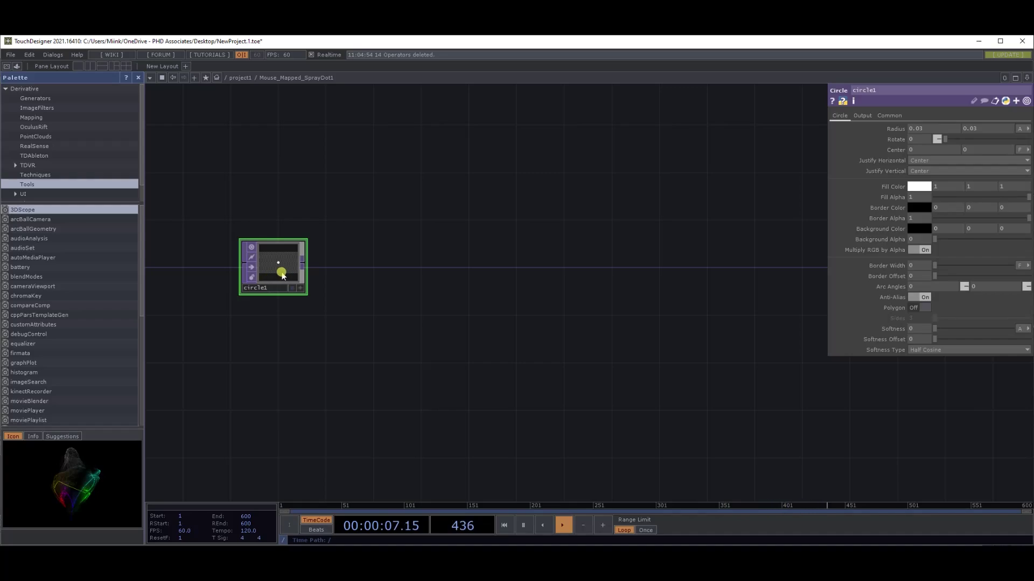
pyautogui.click(302, 264)
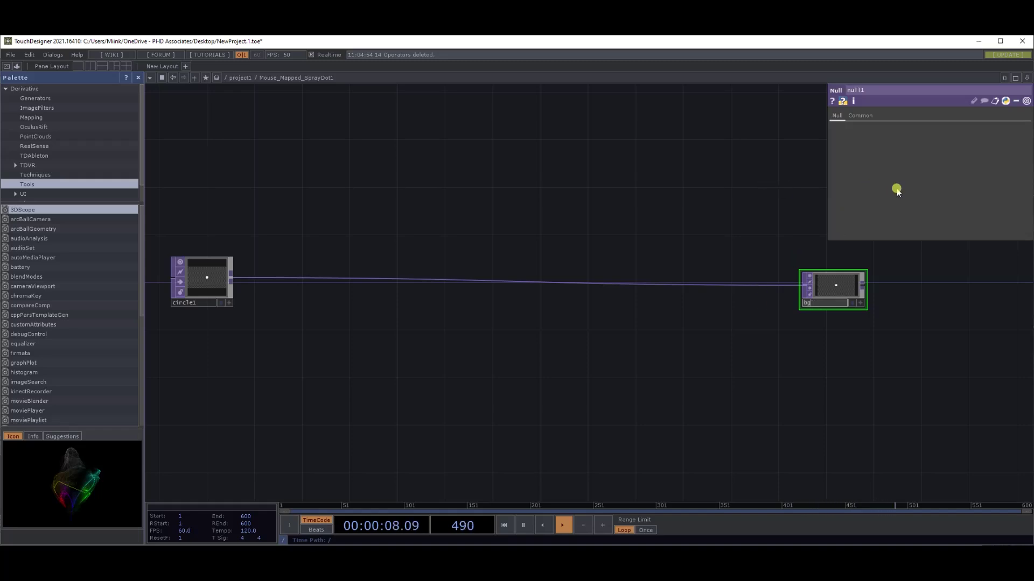
# Step: Name the Null 'bg' and turn on its display flag to show it as background
pyautogui.moveTo(879, 349); pyautogui.dragTo(867, 350)
pyautogui.click(860, 115)
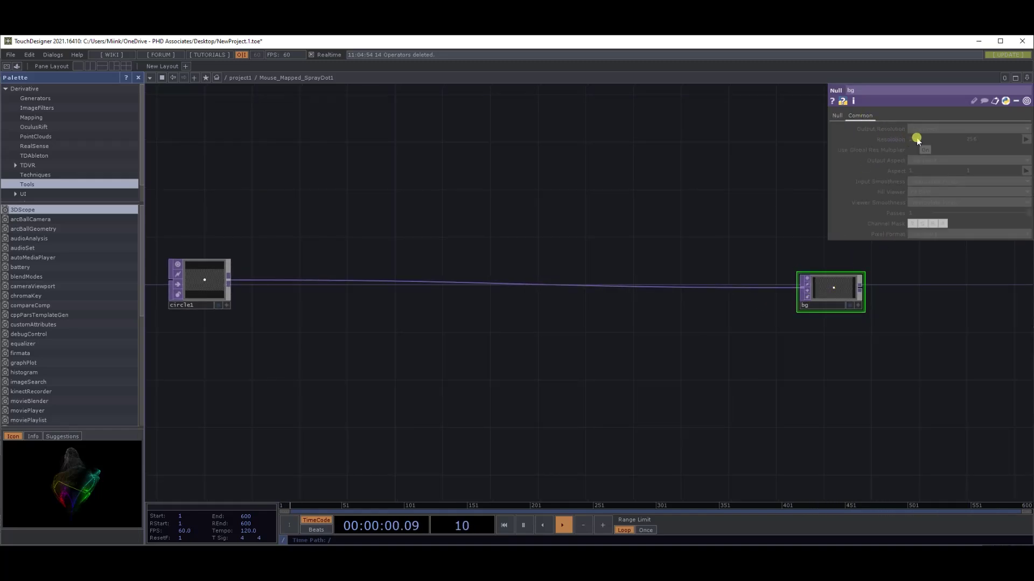
pyautogui.click(849, 305)
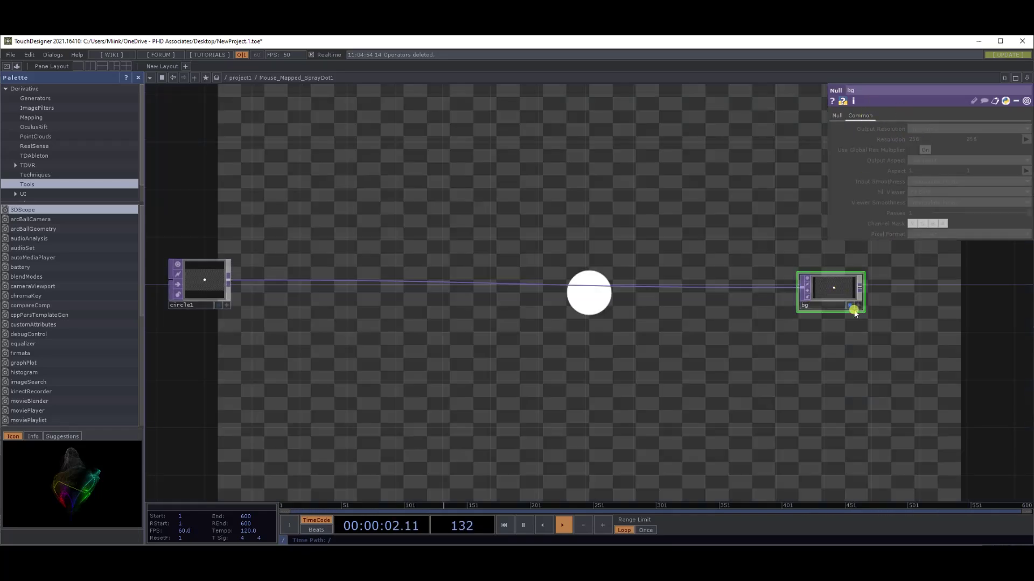
pyautogui.moveTo(595, 226); pyautogui.dragTo(626, 198)
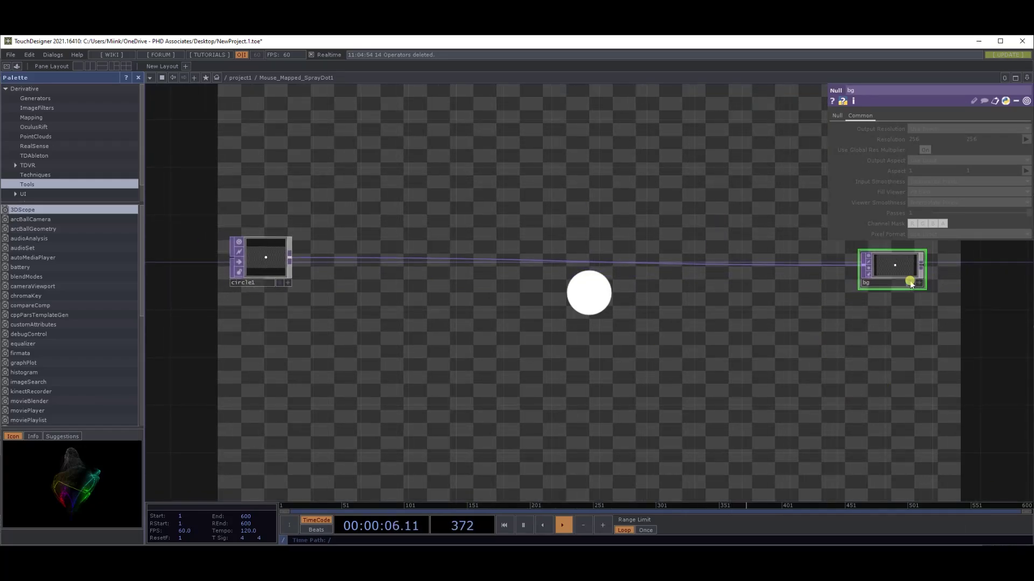
pyautogui.moveTo(526, 154); pyautogui.dragTo(340, 278)
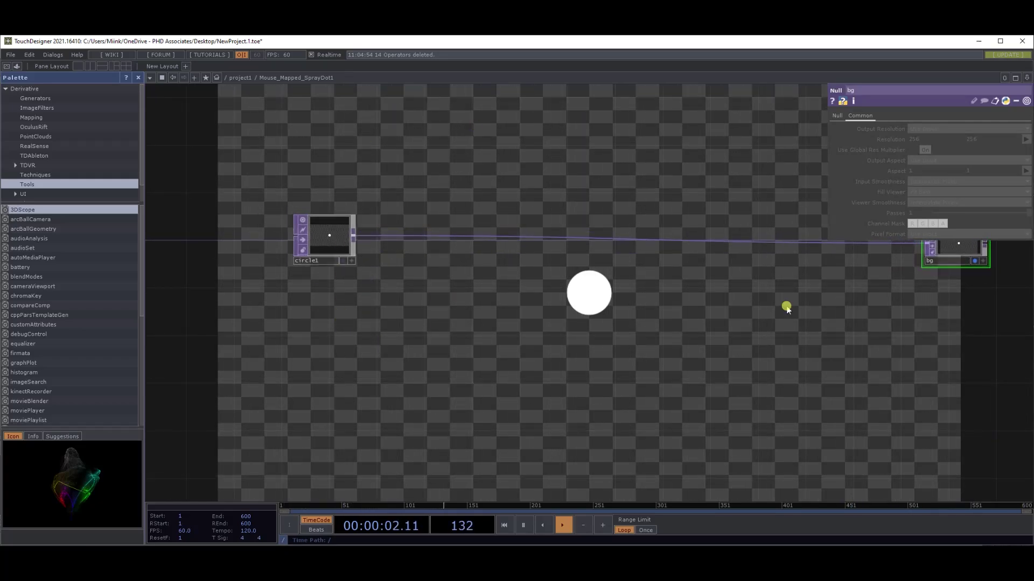
# Step: Add a Constant TOP, constant1, below circle1
pyautogui.press('Tab')
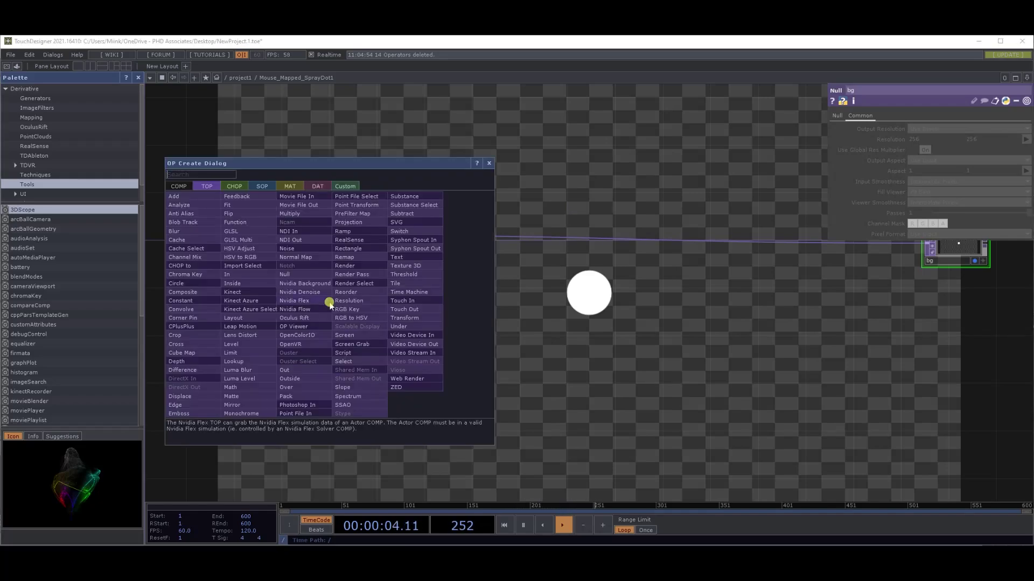
pyautogui.write('cos')
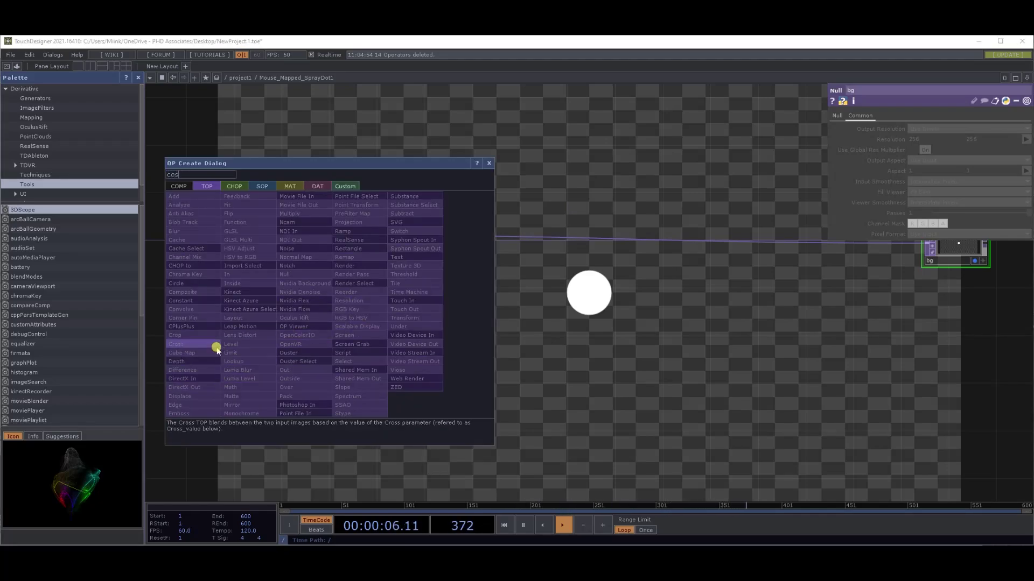
pyautogui.press('BackSpace')
pyautogui.write('n')
pyautogui.click(205, 301)
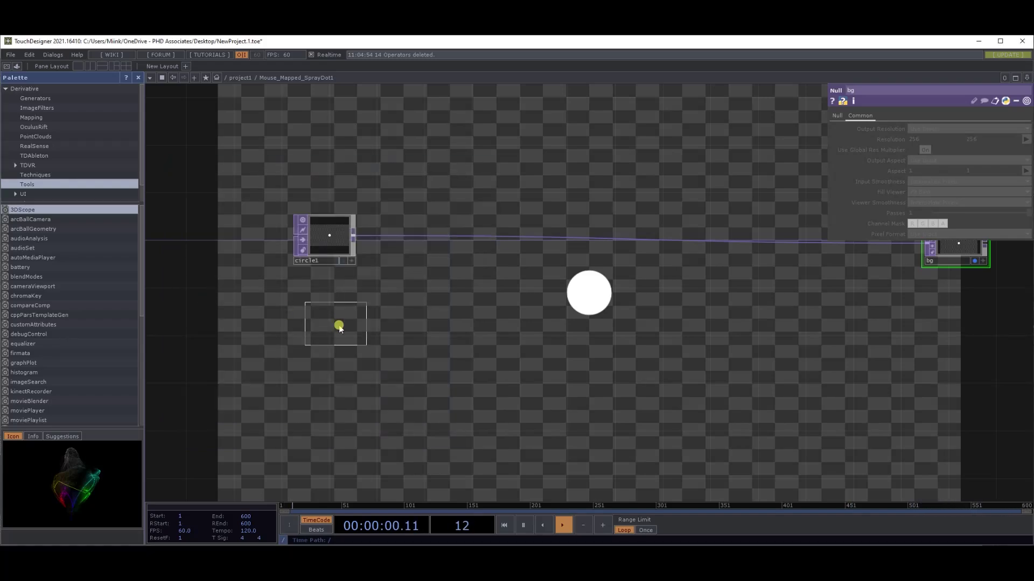
pyautogui.click(330, 319)
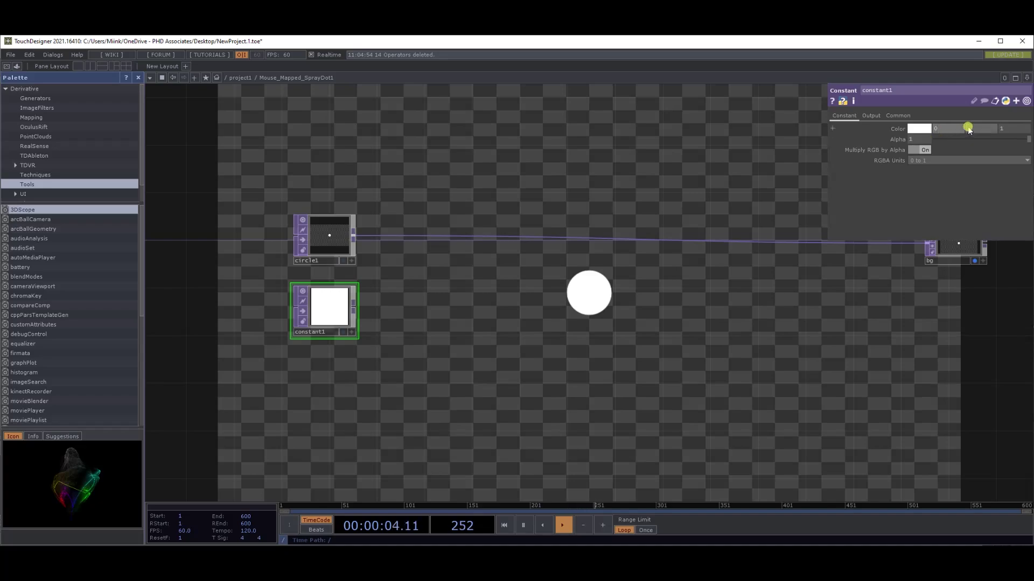
# Step: Set constant1's colour to black (0,0,0) and its resolution to 1280 x 720
pyautogui.moveTo(961, 129)
pyautogui.mouseDown()
pyautogui.moveTo(936, 129)
pyautogui.moveTo(968, 129)
pyautogui.mouseUp()
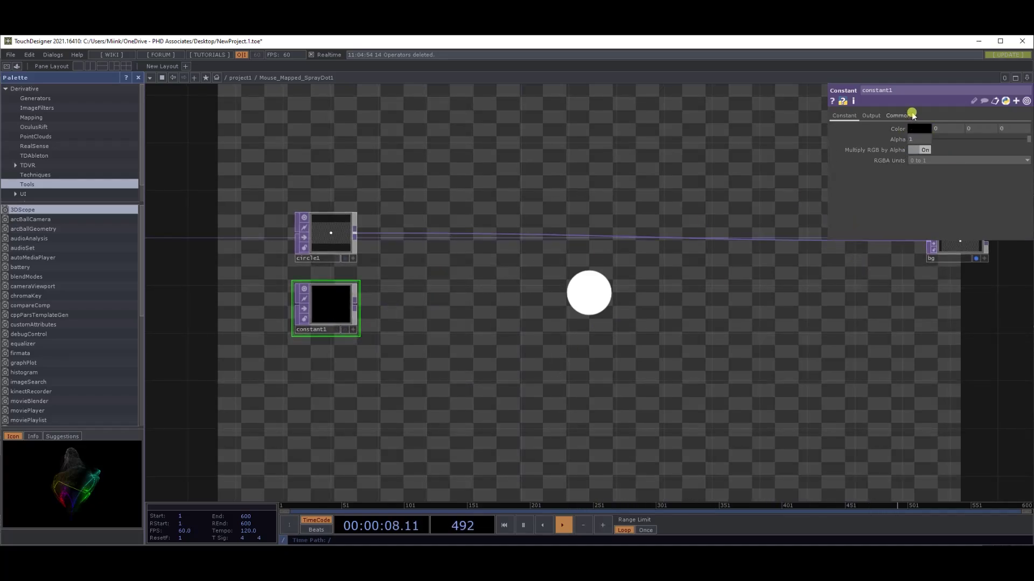
pyautogui.click(897, 115)
pyautogui.click(958, 141)
pyautogui.write('1280')
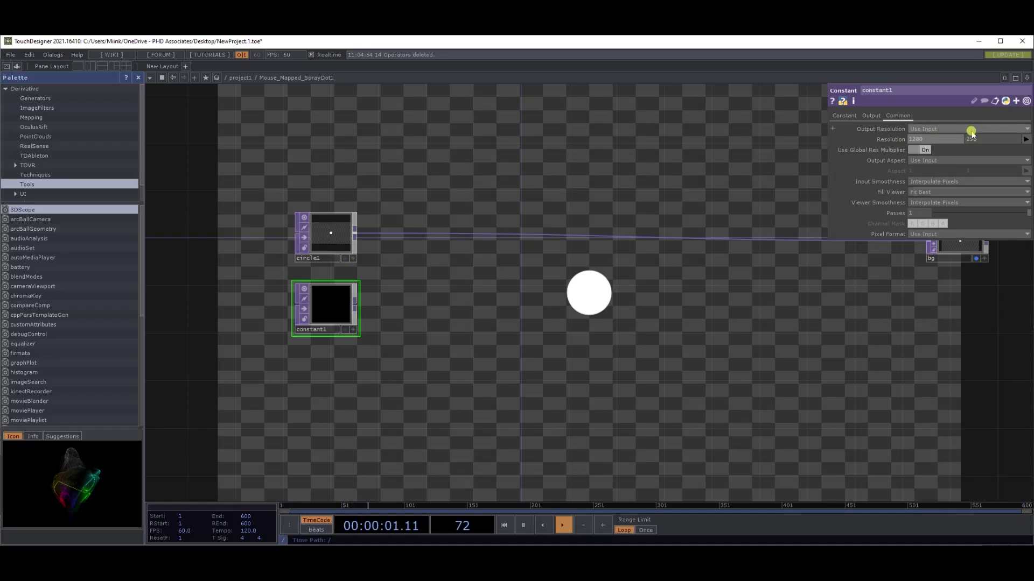
pyautogui.press('Tab')
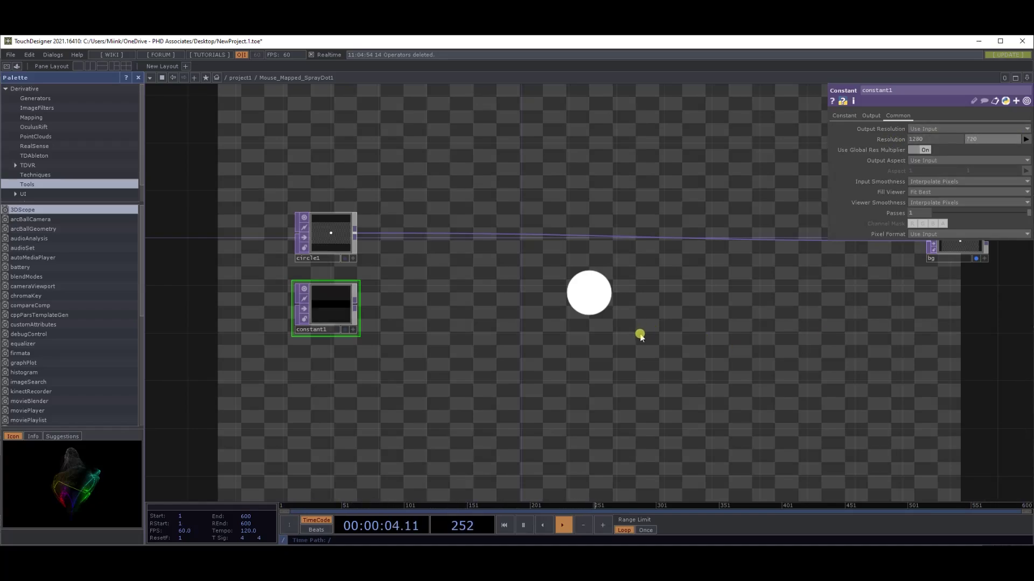
pyautogui.press('Return')
# Step: Add an Over TOP, over1, beside circle1
pyautogui.rightClick(432, 277)
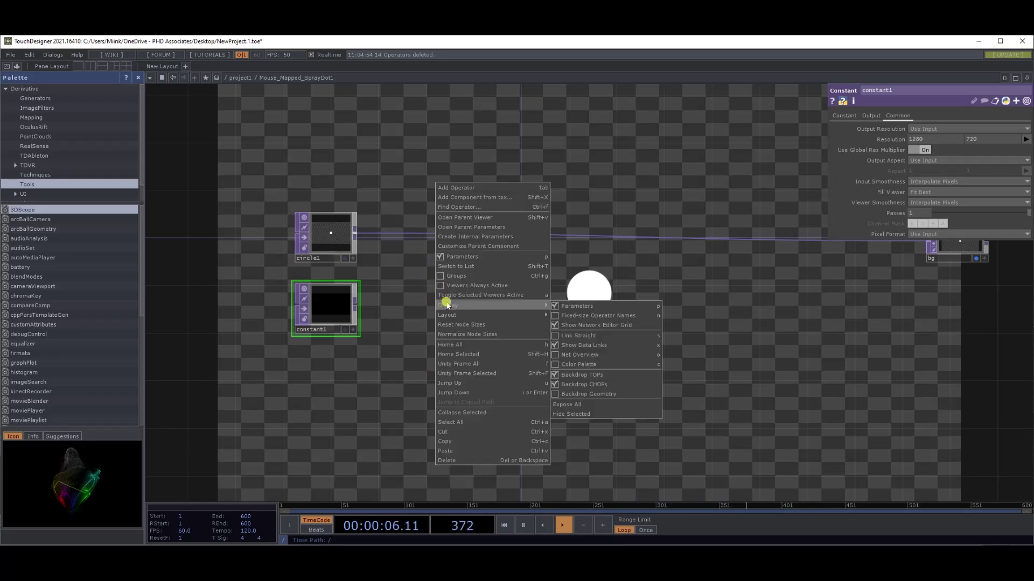
pyautogui.click(415, 276)
pyautogui.press('Tab')
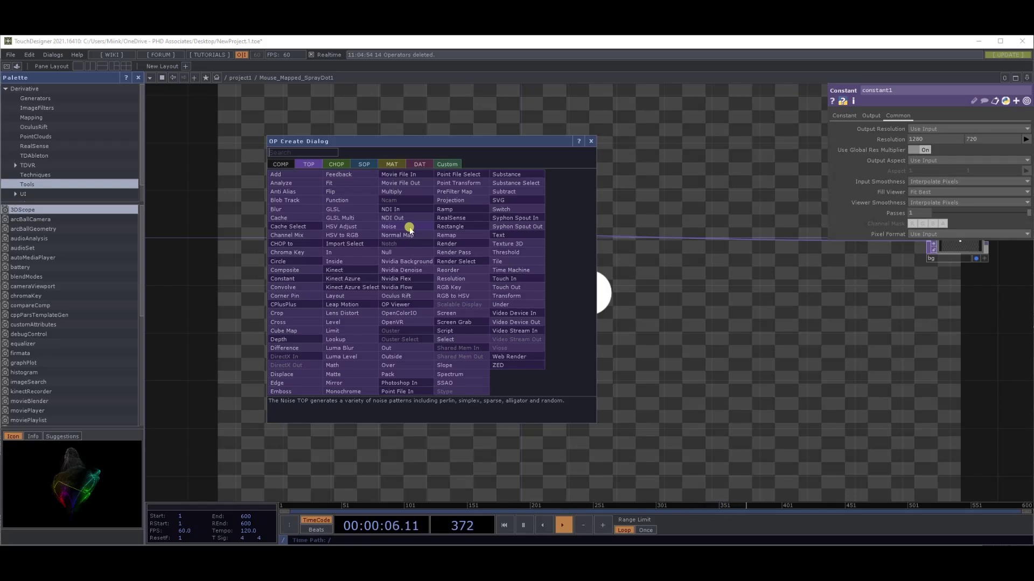
pyautogui.write('over')
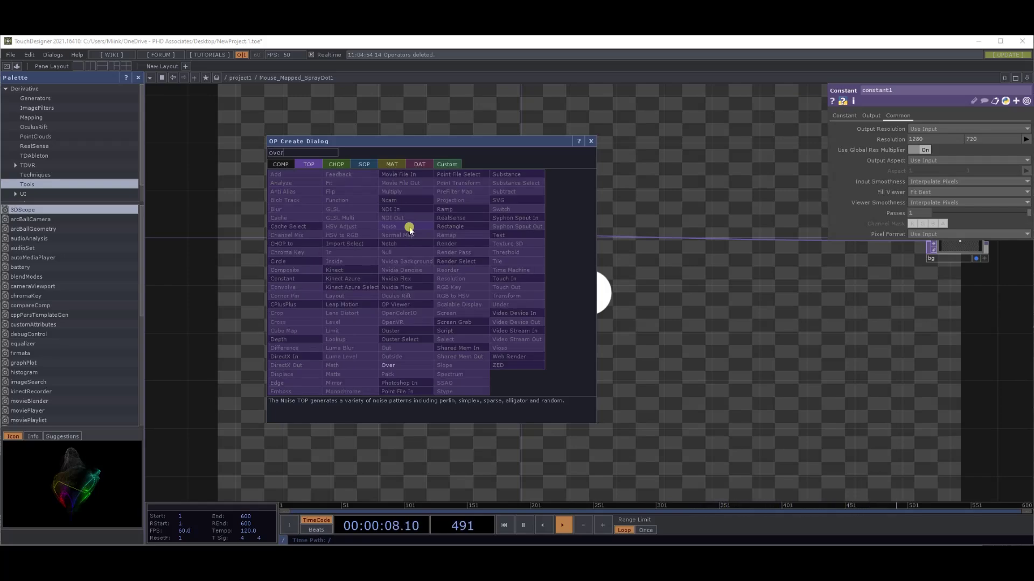
pyautogui.click(396, 365)
pyautogui.click(459, 272)
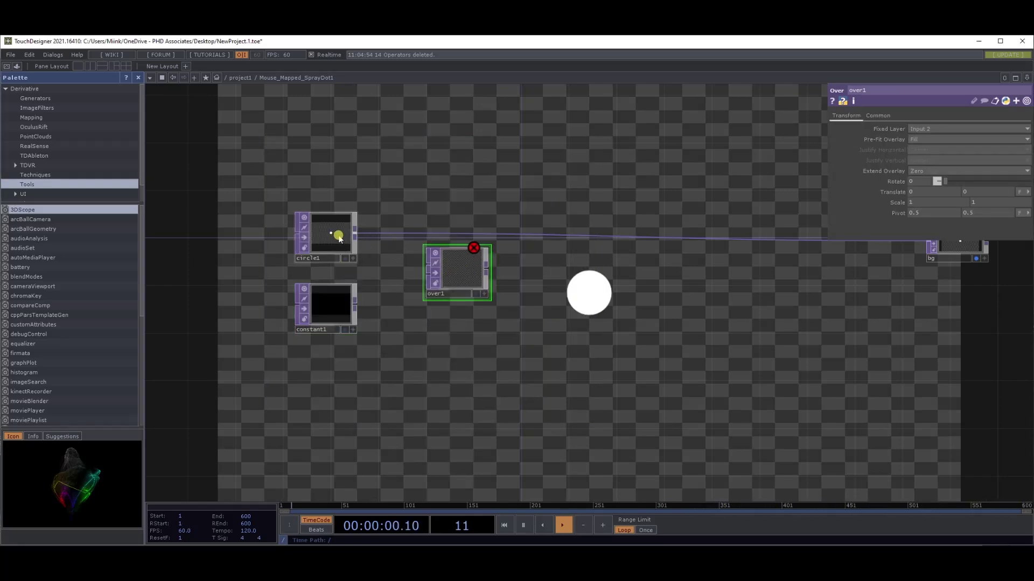
# Step: Wire circle1 into over1's first input and constant1 into its second input
pyautogui.moveTo(360, 235); pyautogui.dragTo(429, 264)
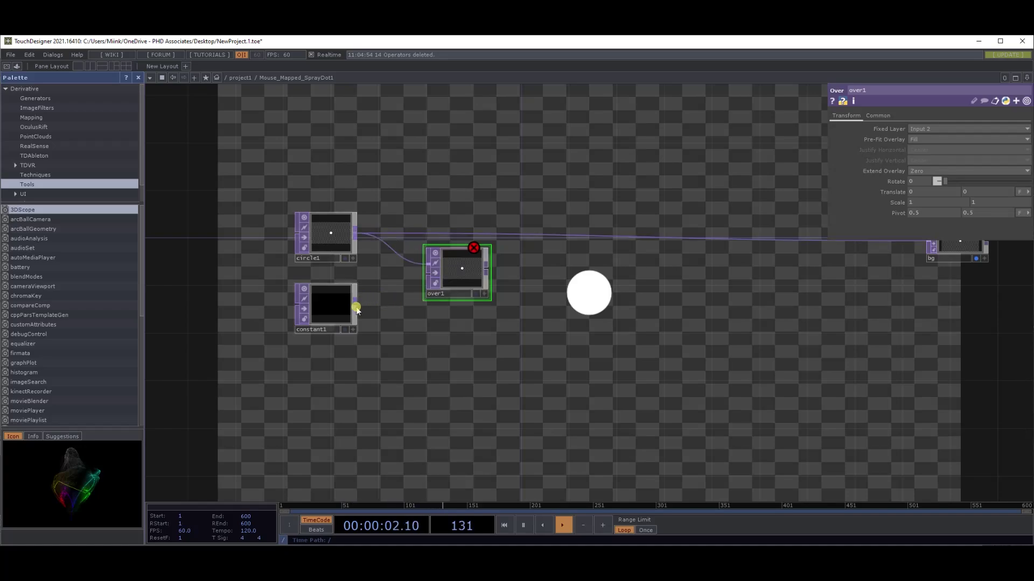
pyautogui.click(423, 292)
pyautogui.moveTo(466, 357); pyautogui.dragTo(446, 382)
# Step: Return into Mouse_Mapped_SprayDot1, wire over1's output into bg, and show the CHOP operator list
pyautogui.scroll(-3, 446, 382)
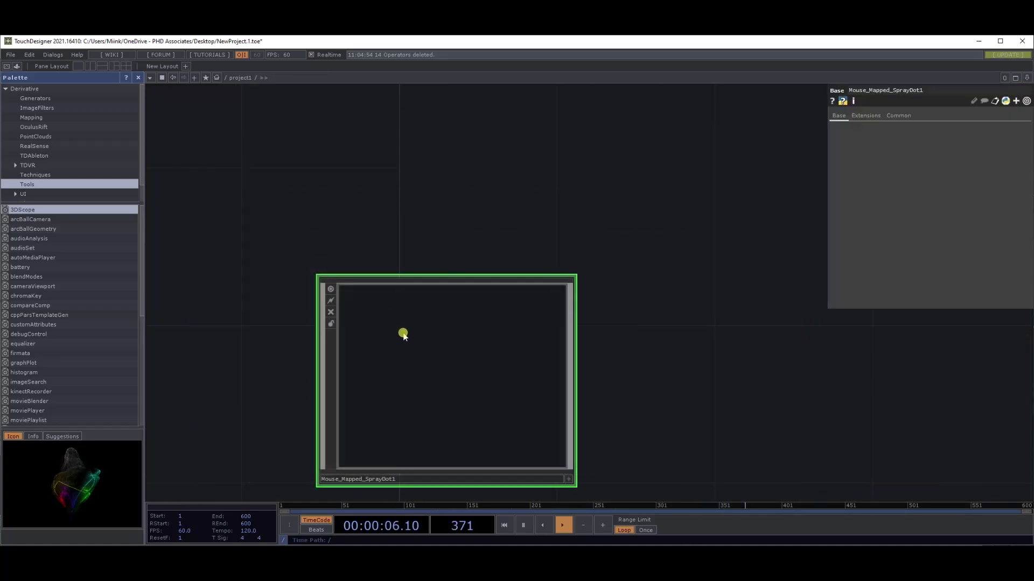
pyautogui.scroll(5, 455, 412)
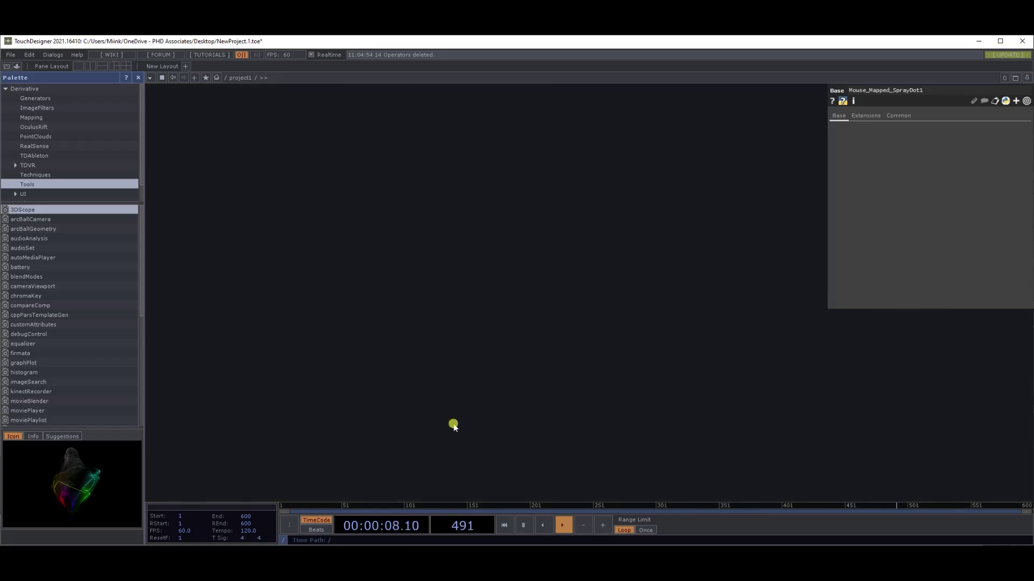
pyautogui.scroll(2, 454, 426)
pyautogui.moveTo(351, 295); pyautogui.dragTo(713, 269)
pyautogui.moveTo(545, 321); pyautogui.dragTo(562, 318)
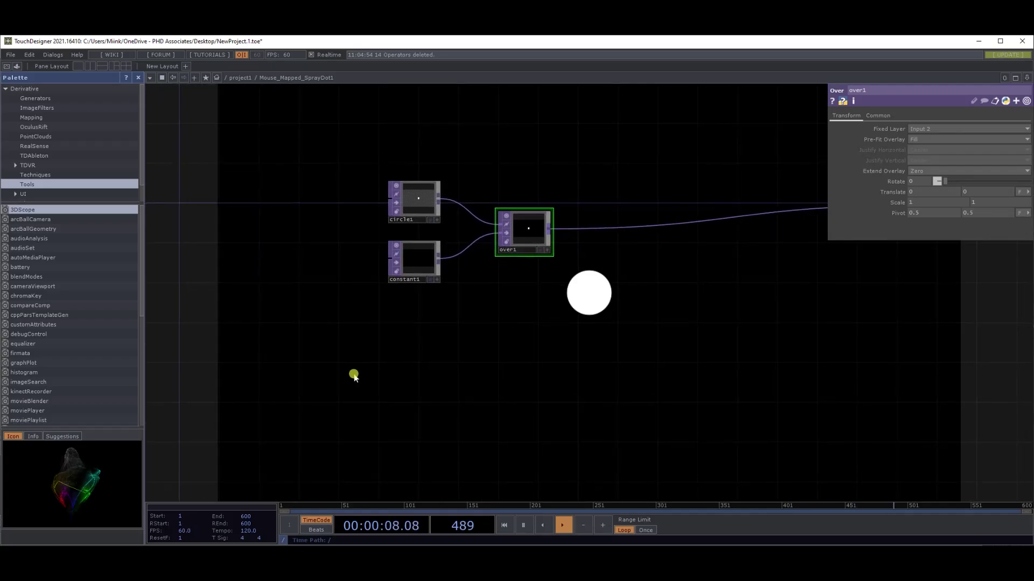
pyautogui.press('Tab')
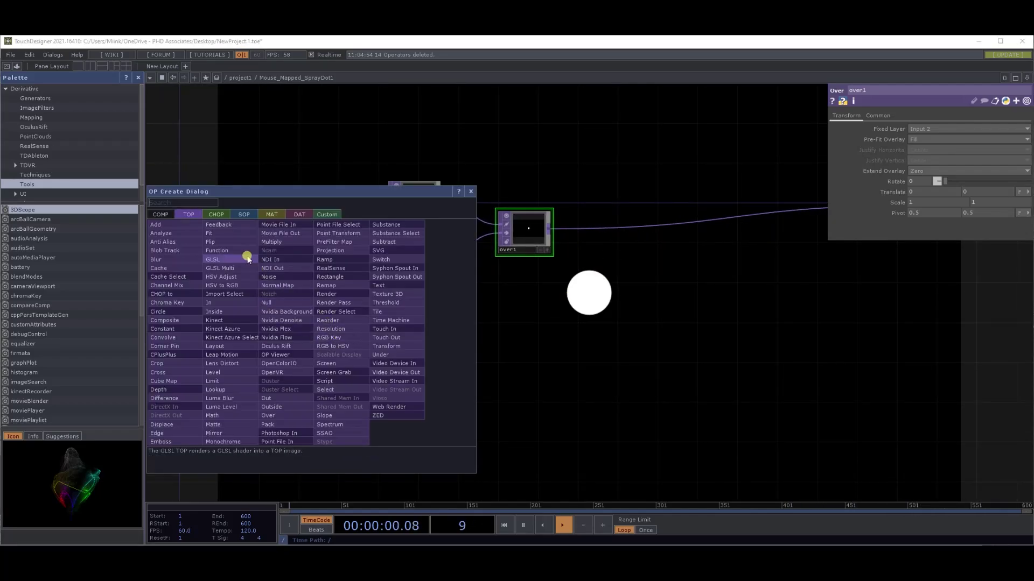
pyautogui.click(216, 215)
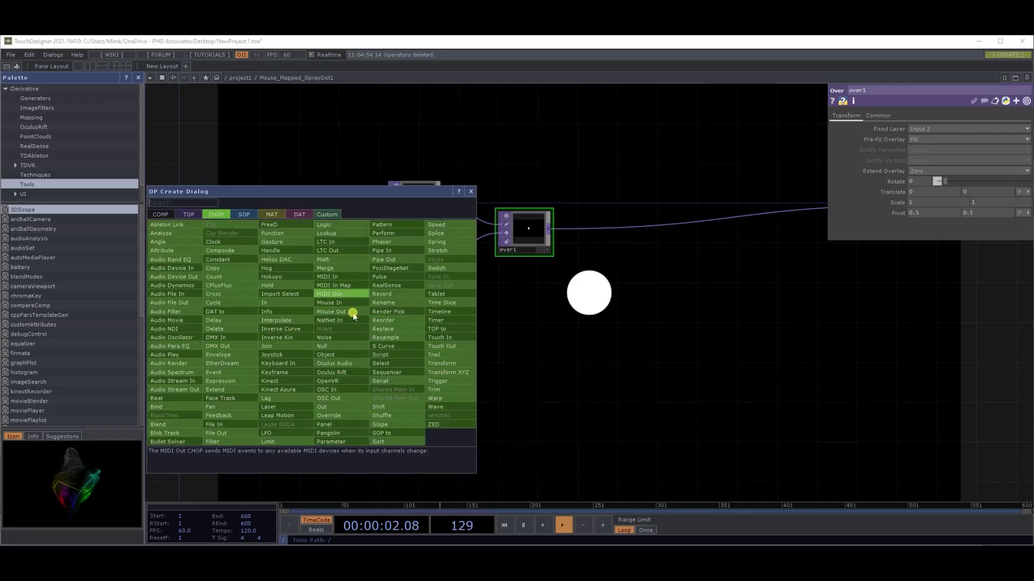
# Step: Place Mouse In CHOP mousein1 below constant1 and paste a copy, mousein2
pyautogui.press('Escape')
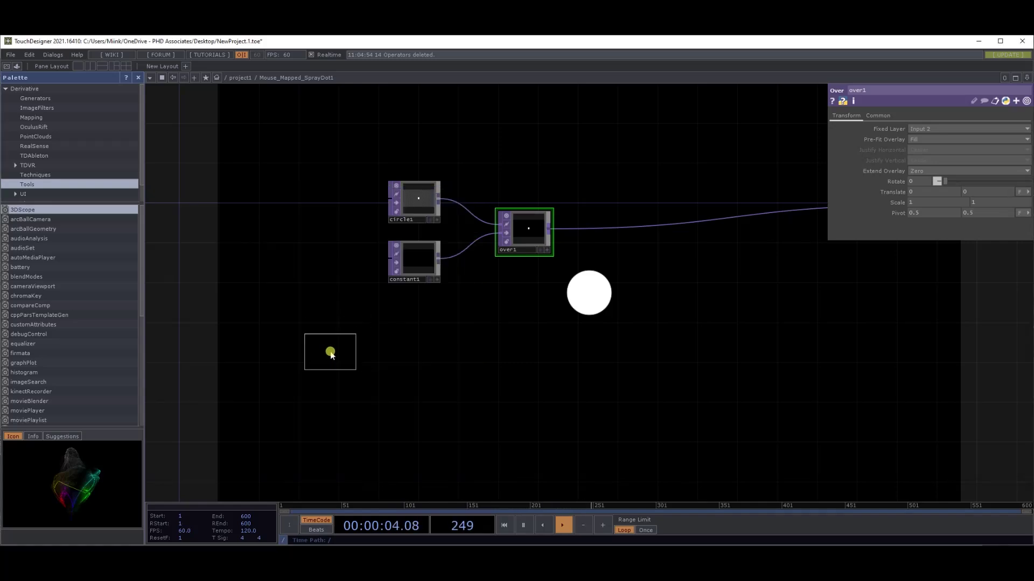
pyautogui.click(330, 351)
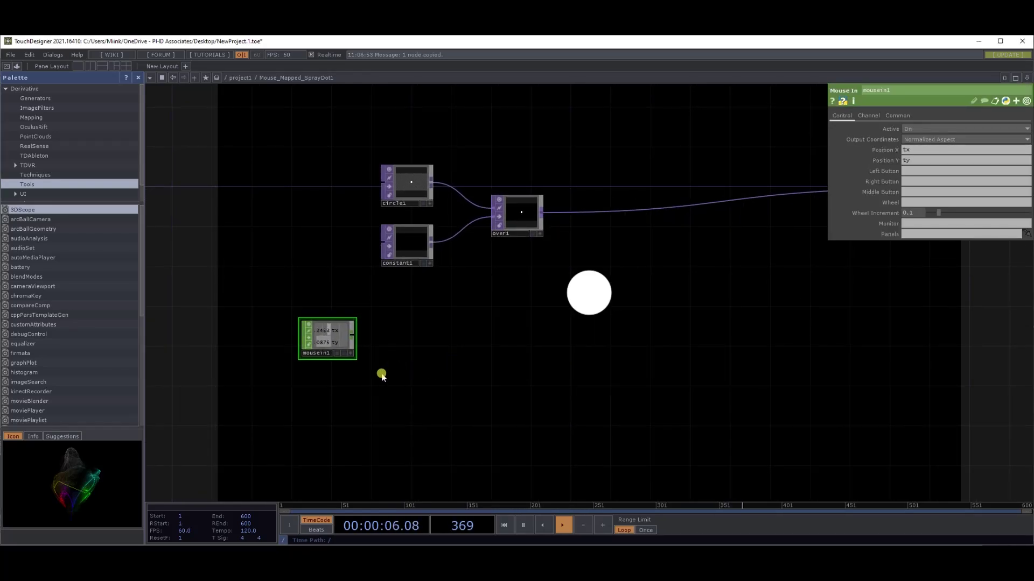
pyautogui.hotkey('ctrl', 'v')
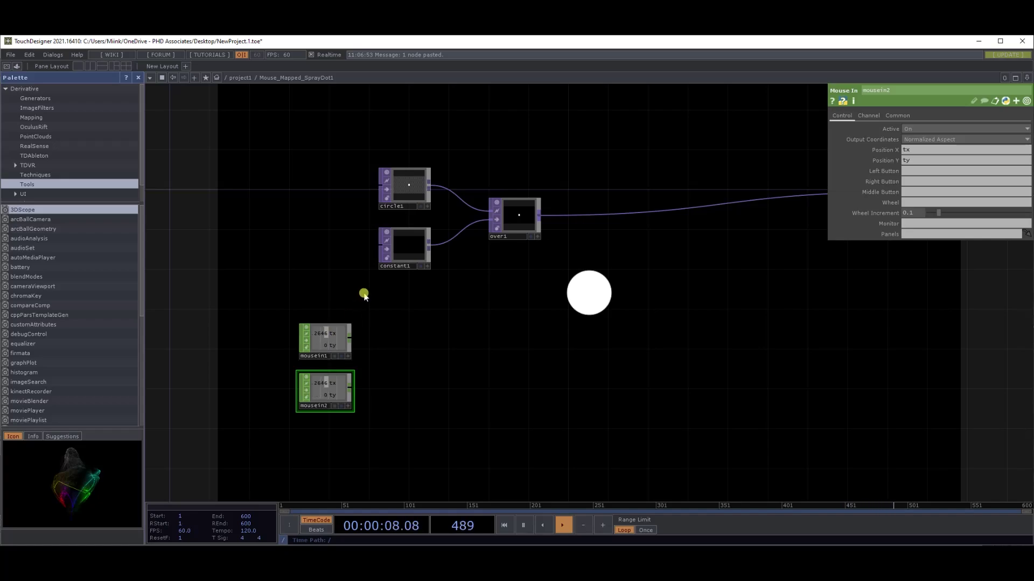
pyautogui.click(322, 340)
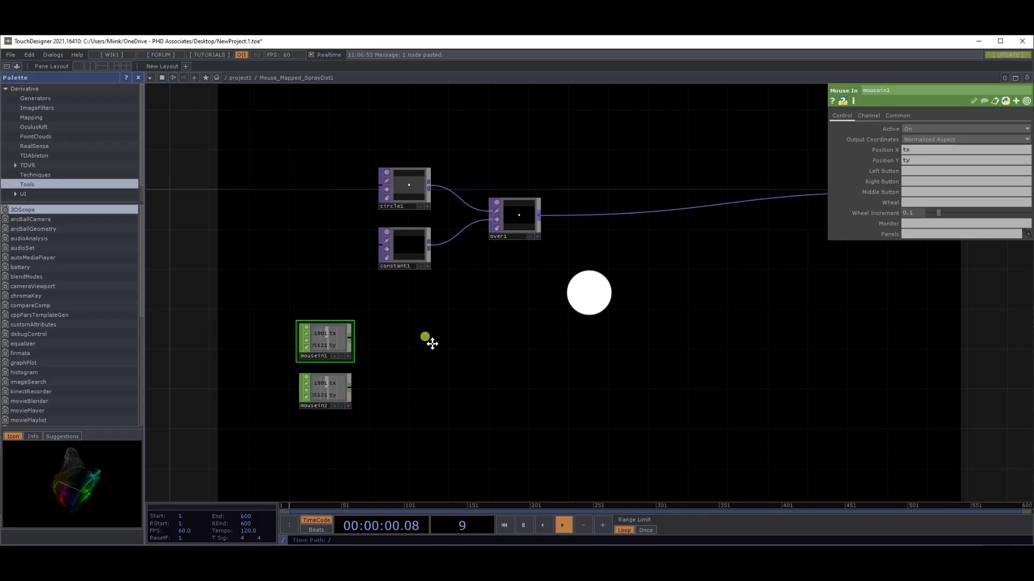
pyautogui.moveTo(431, 344); pyautogui.dragTo(364, 348)
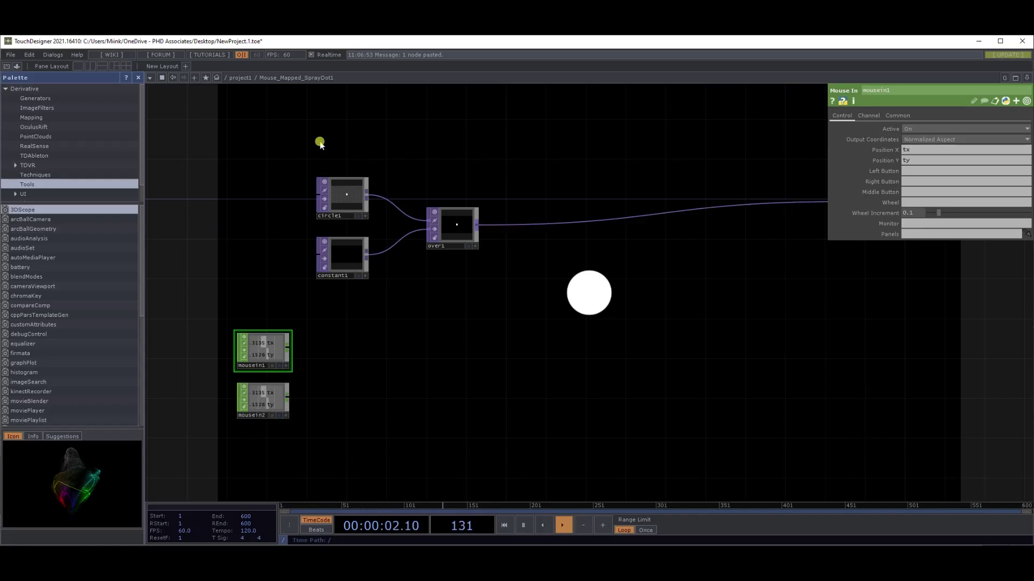
pyautogui.scroll(-2, 461, 314)
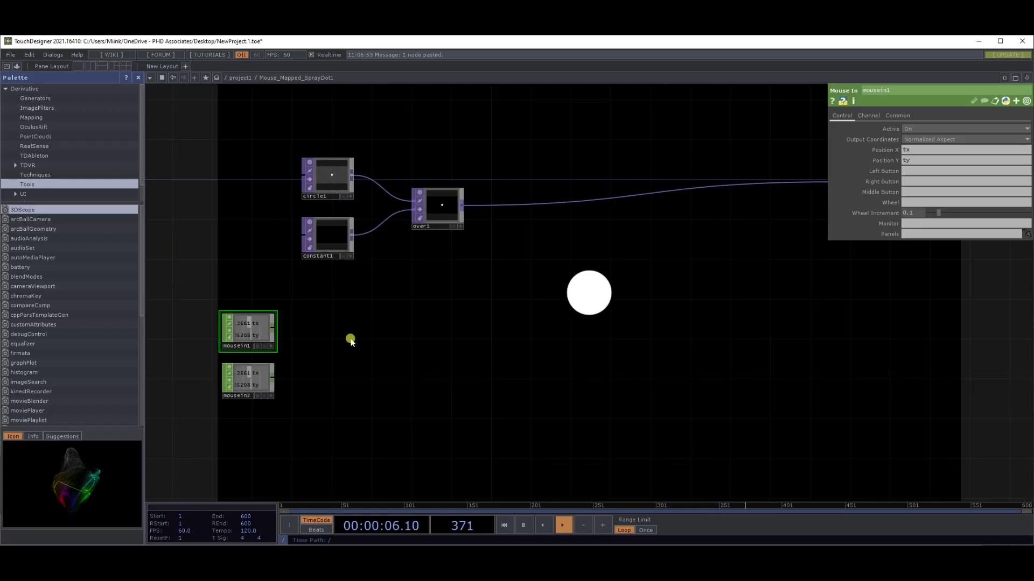
# Step: Chain a Math CHOP, math1, and a Null CHOP, null1, after mousein1
pyautogui.click(273, 328)
pyautogui.click(358, 329)
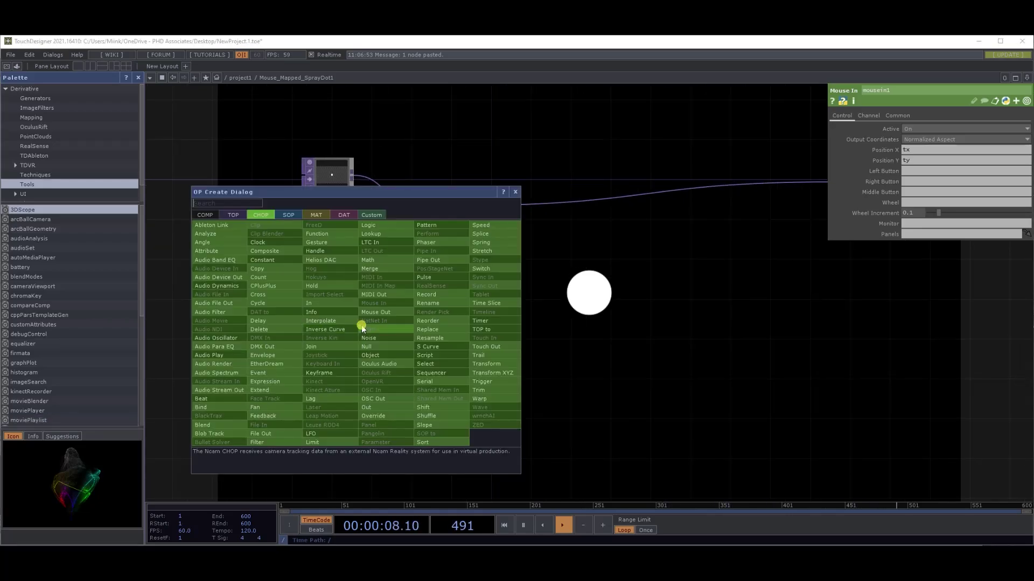
pyautogui.write('mat')
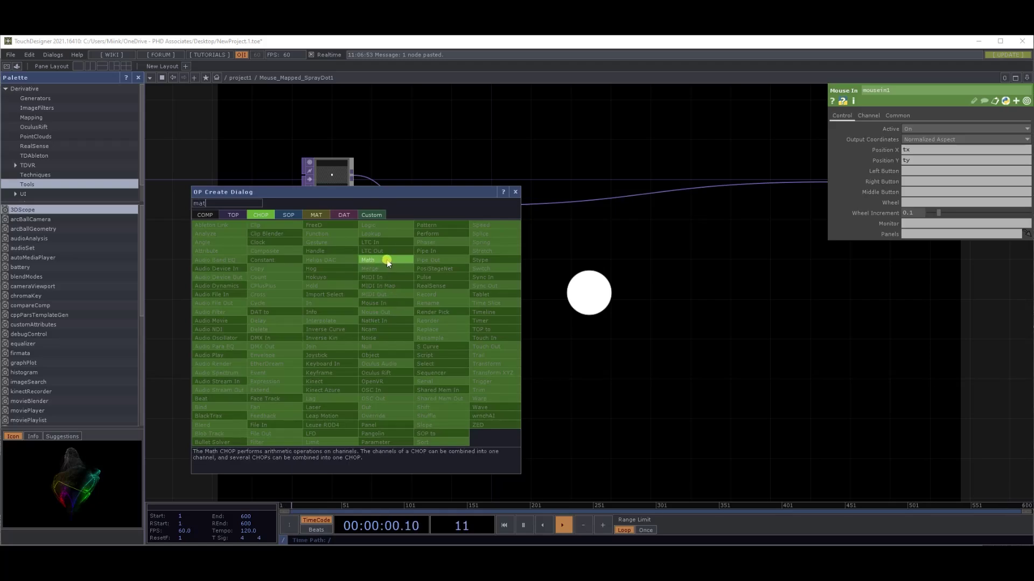
pyautogui.click(387, 259)
pyautogui.click(330, 331)
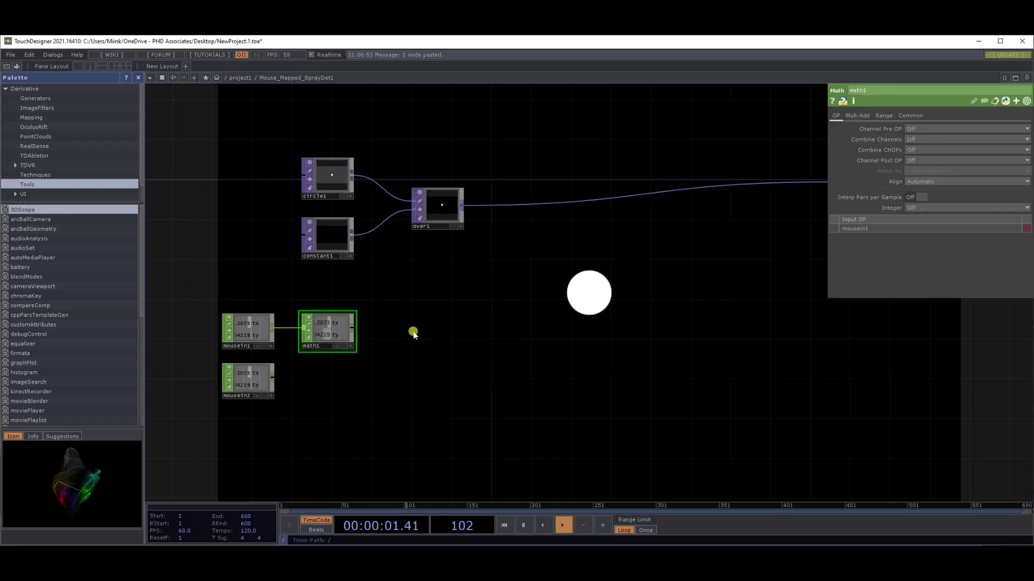
pyautogui.click(355, 329)
pyautogui.click(490, 328)
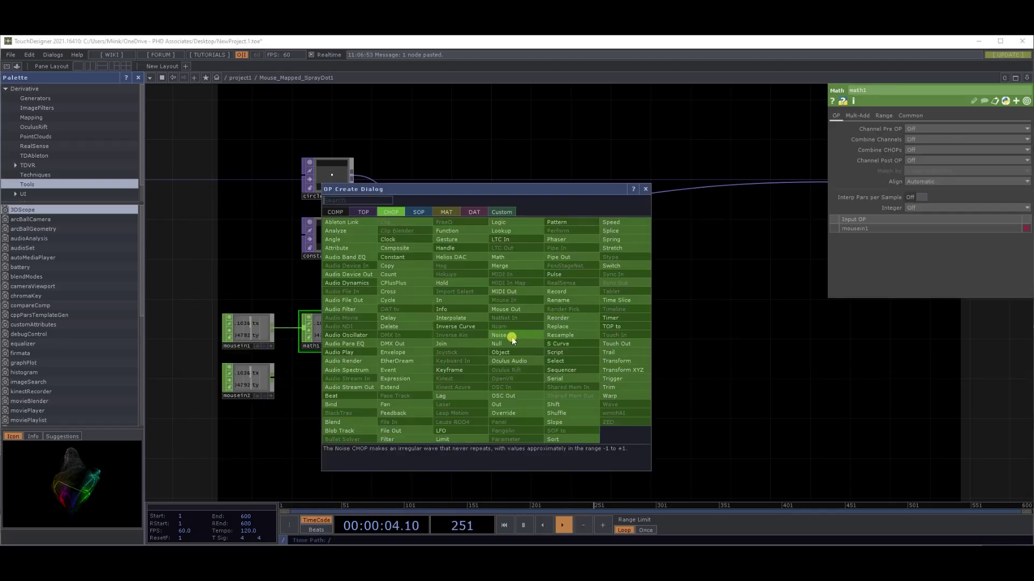
pyautogui.click(512, 334)
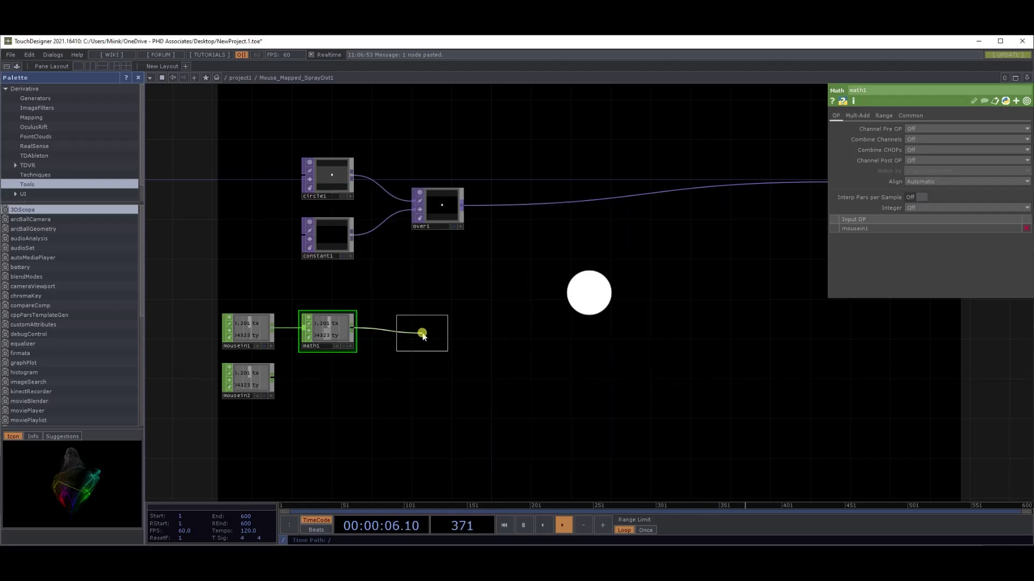
pyautogui.click(423, 336)
# Step: Set math1's range to remap From Range 0–0.9 to To Range 0–1
pyautogui.click(321, 334)
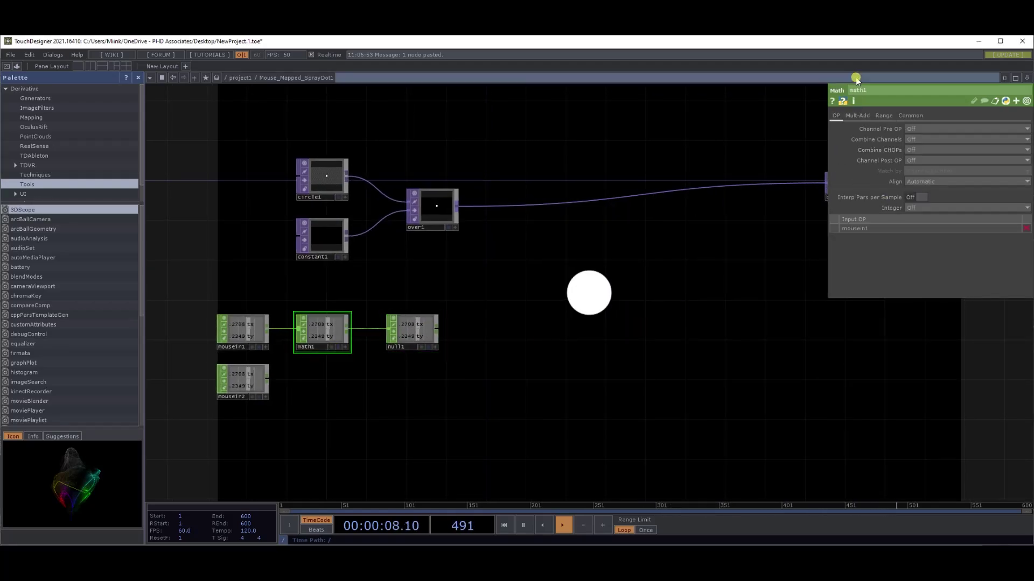
pyautogui.click(883, 116)
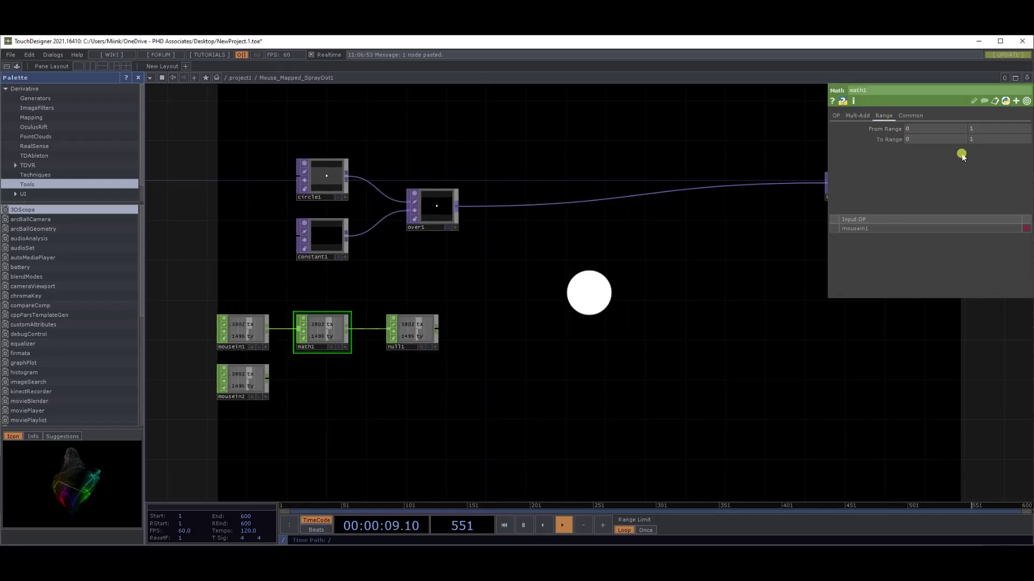
pyautogui.click(987, 140)
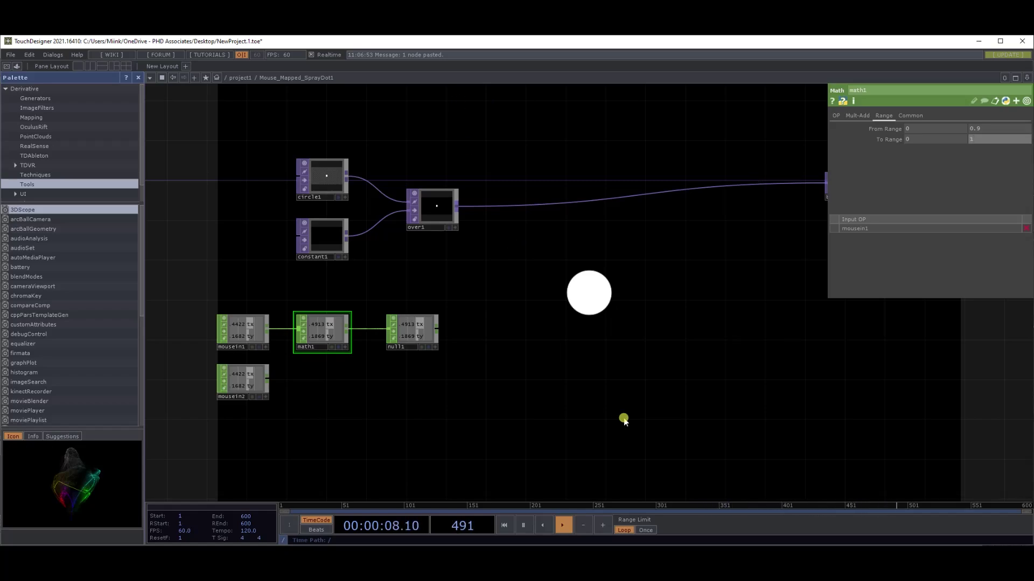
# Step: Show null1's live channel values in its viewer, then bring up circle1's parameters
pyautogui.moveTo(442, 321); pyautogui.dragTo(452, 308)
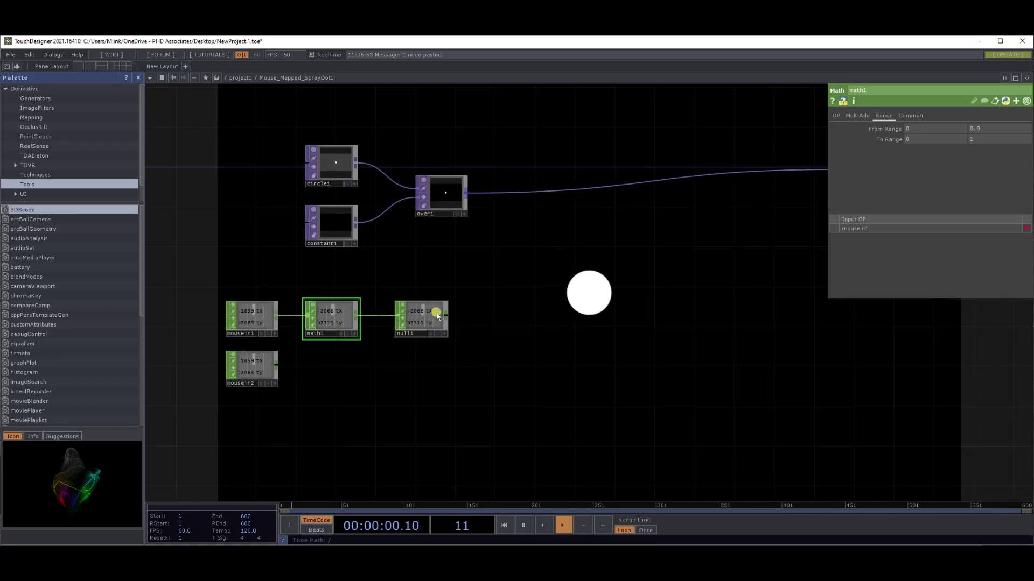
pyautogui.click(437, 317)
pyautogui.moveTo(296, 325); pyautogui.dragTo(280, 357)
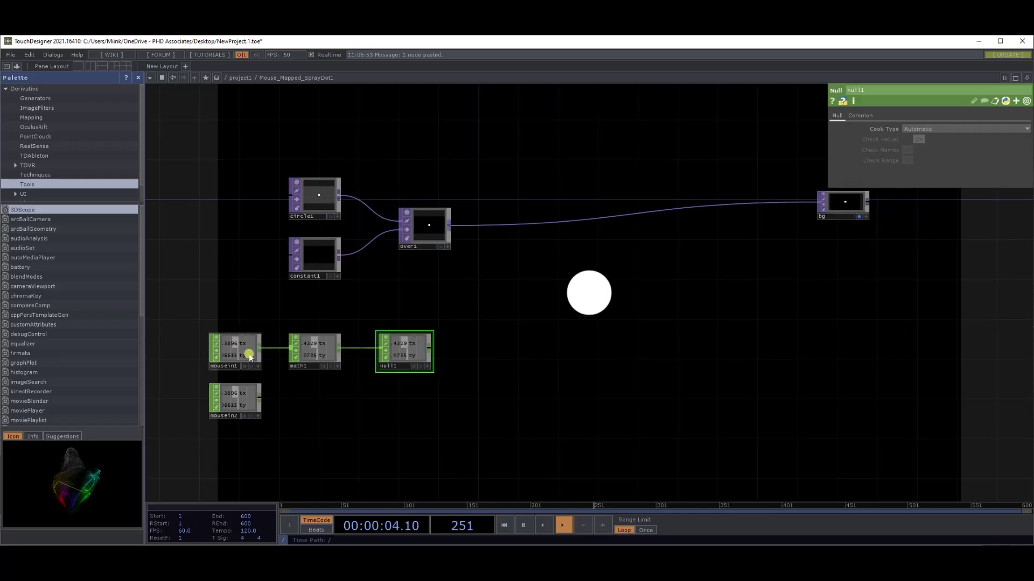
pyautogui.moveTo(509, 360); pyautogui.dragTo(491, 357)
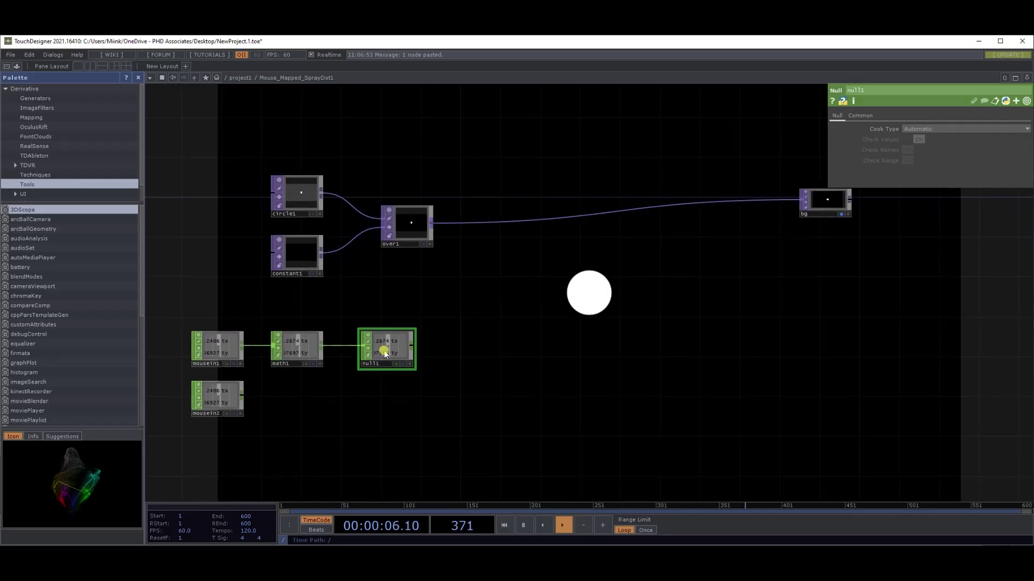
pyautogui.click(410, 365)
pyautogui.click(278, 202)
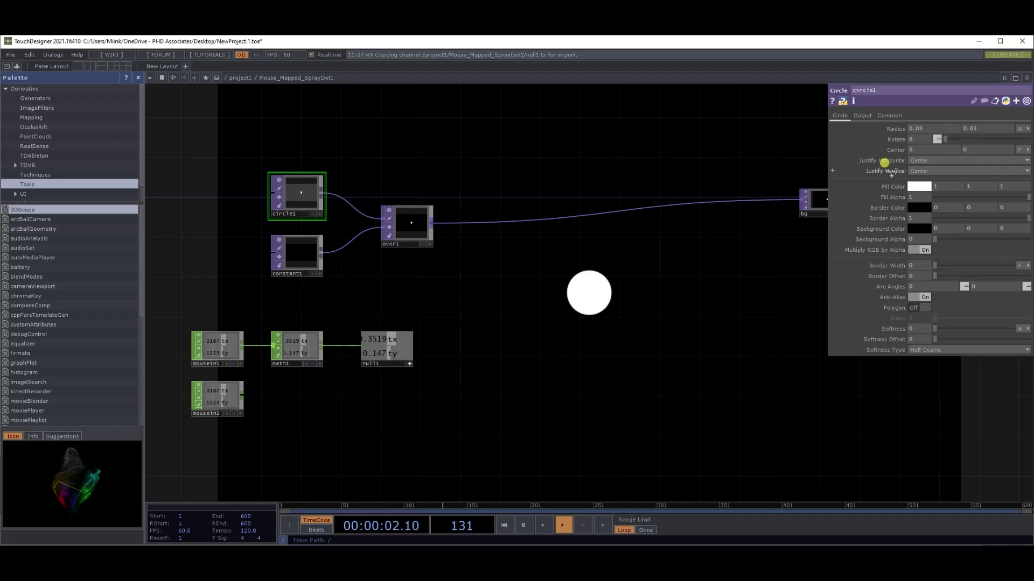
# Step: Link null1's tx and ty to circle1's Center X and Y as CHOP References
pyautogui.moveTo(892, 168); pyautogui.dragTo(915, 149)
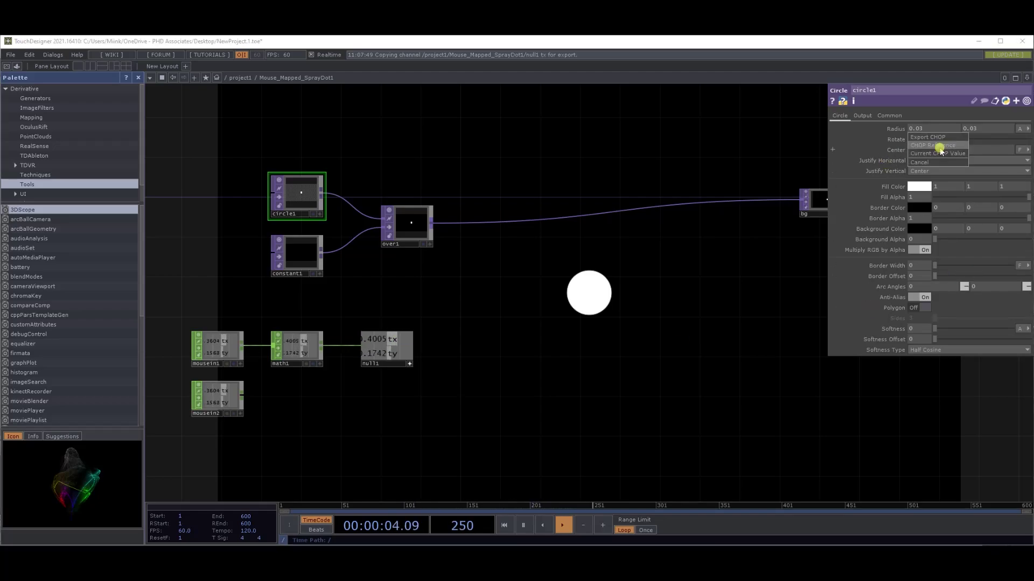
pyautogui.click(940, 147)
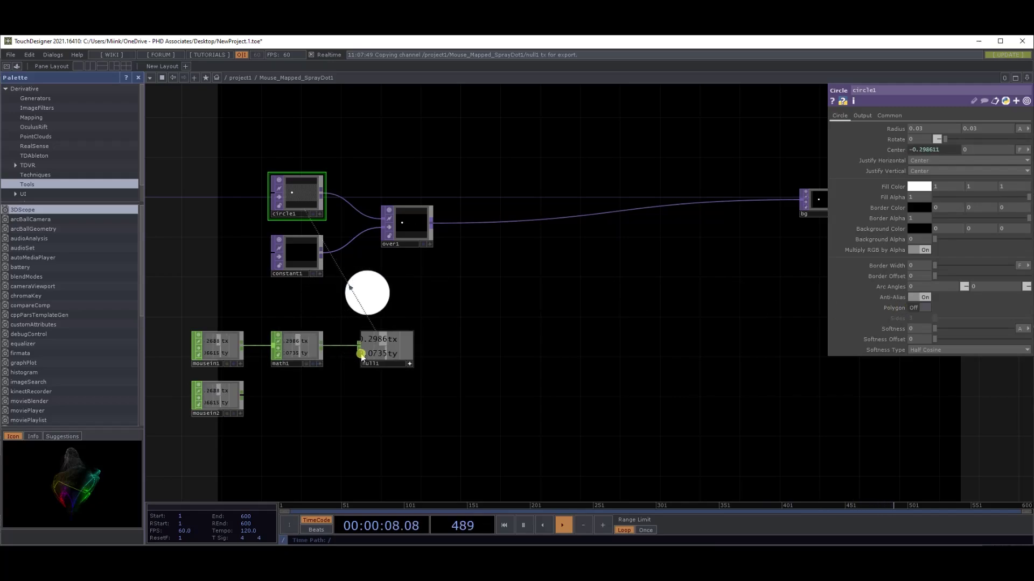
pyautogui.moveTo(355, 346); pyautogui.dragTo(967, 153)
pyautogui.click(967, 149)
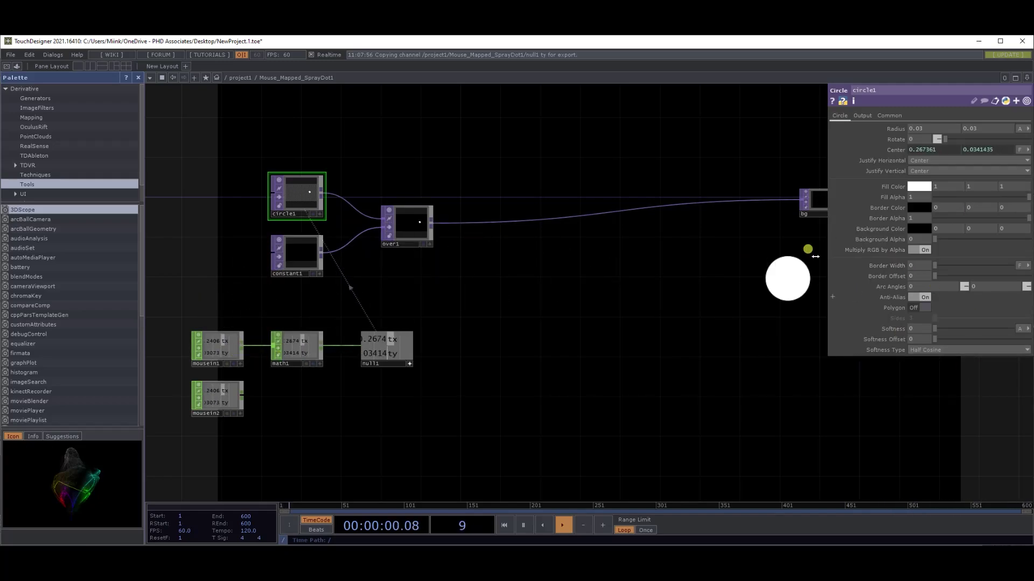
pyautogui.click(297, 344)
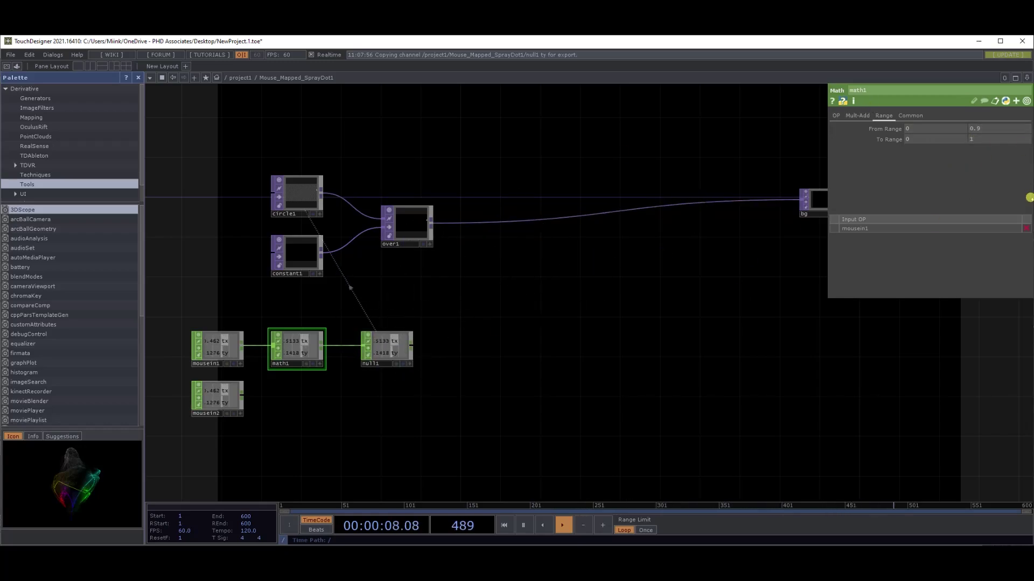
pyautogui.click(385, 347)
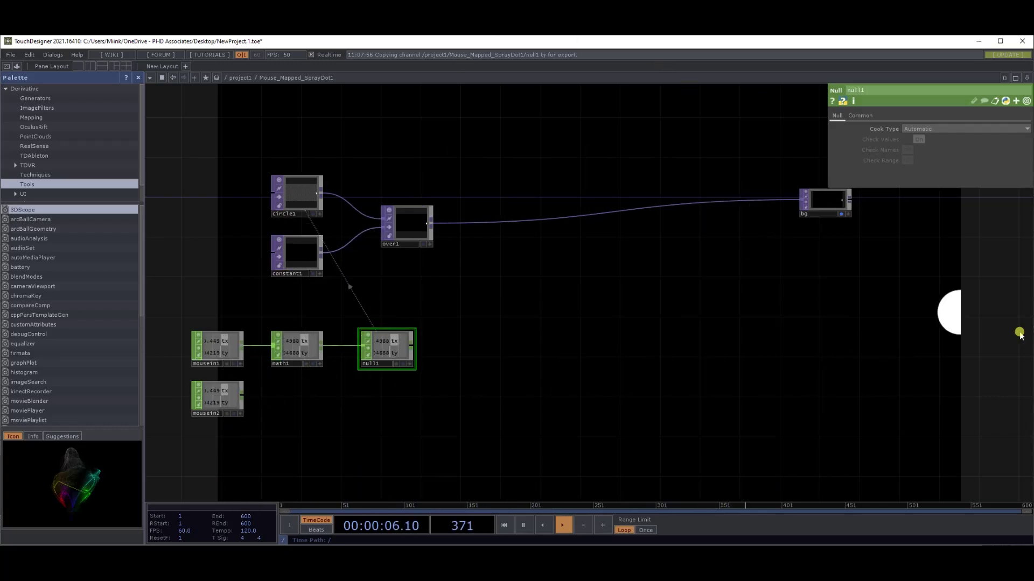
# Step: Add a Math CHOP, math2, after mousein2, then a Null CHOP, null2, after math2
pyautogui.click(237, 388)
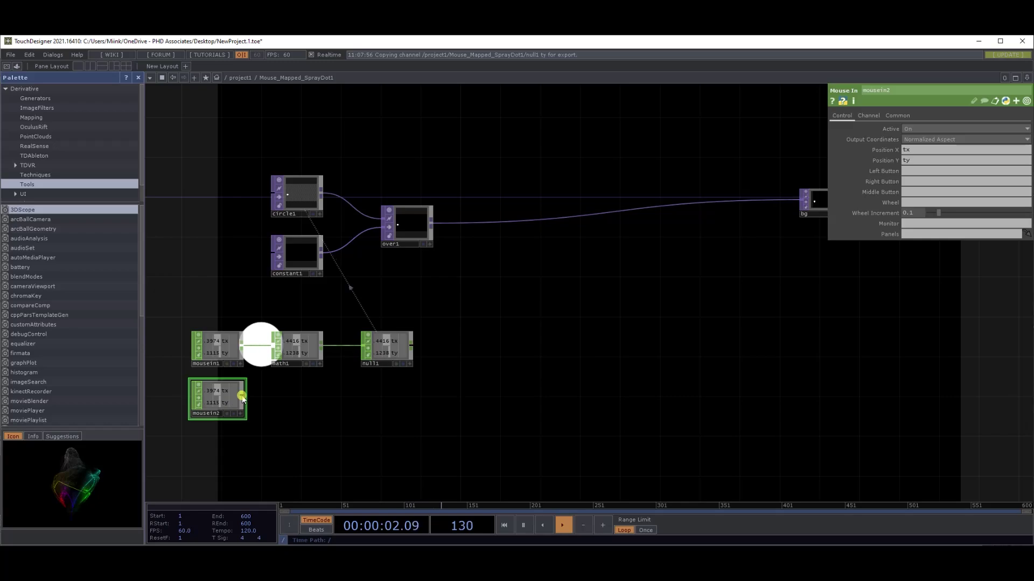
pyautogui.press('Tab')
pyautogui.write('mat')
pyautogui.click(326, 326)
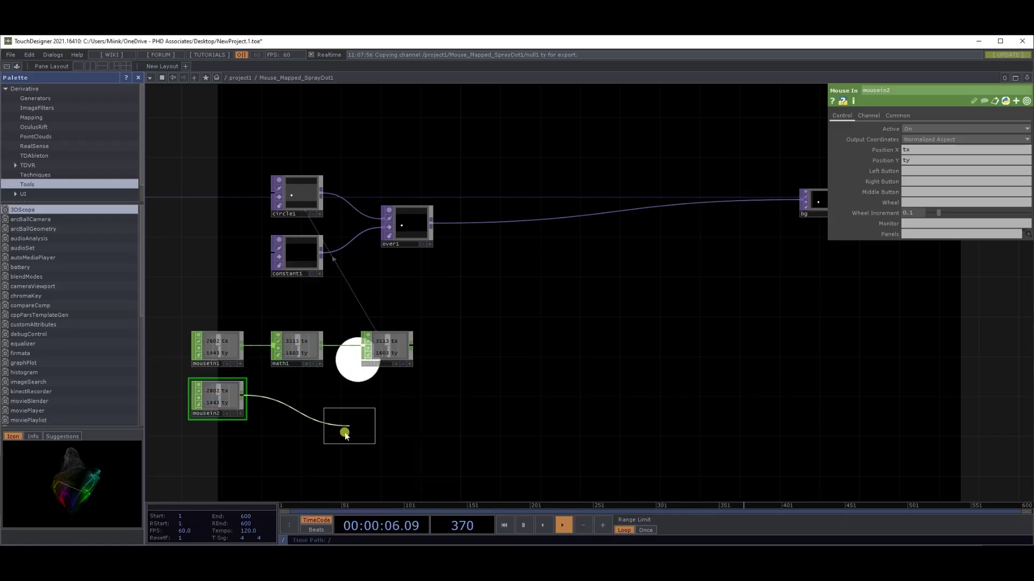
pyautogui.click(295, 398)
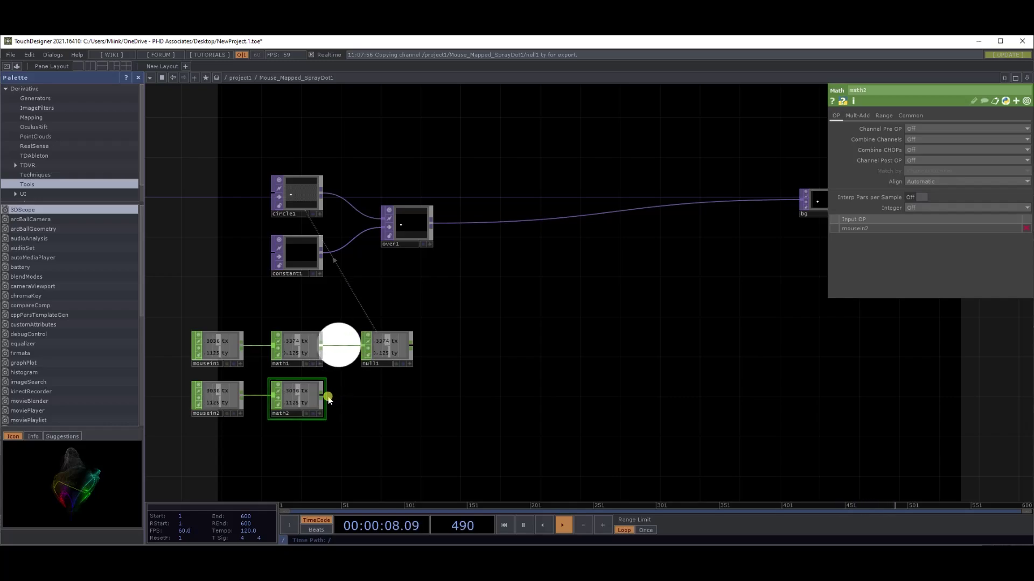
pyautogui.moveTo(325, 398); pyautogui.dragTo(372, 392)
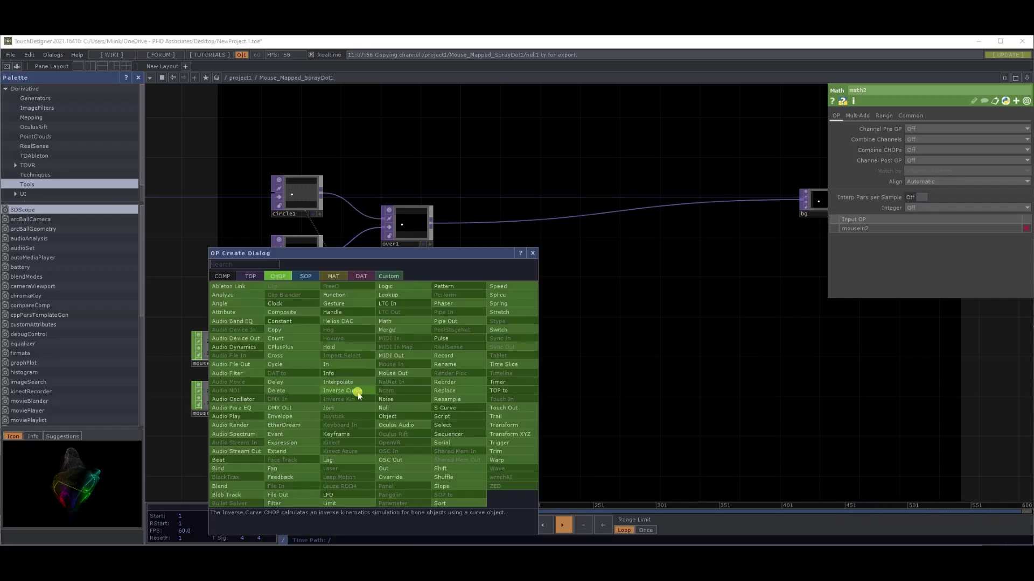
pyautogui.click(384, 407)
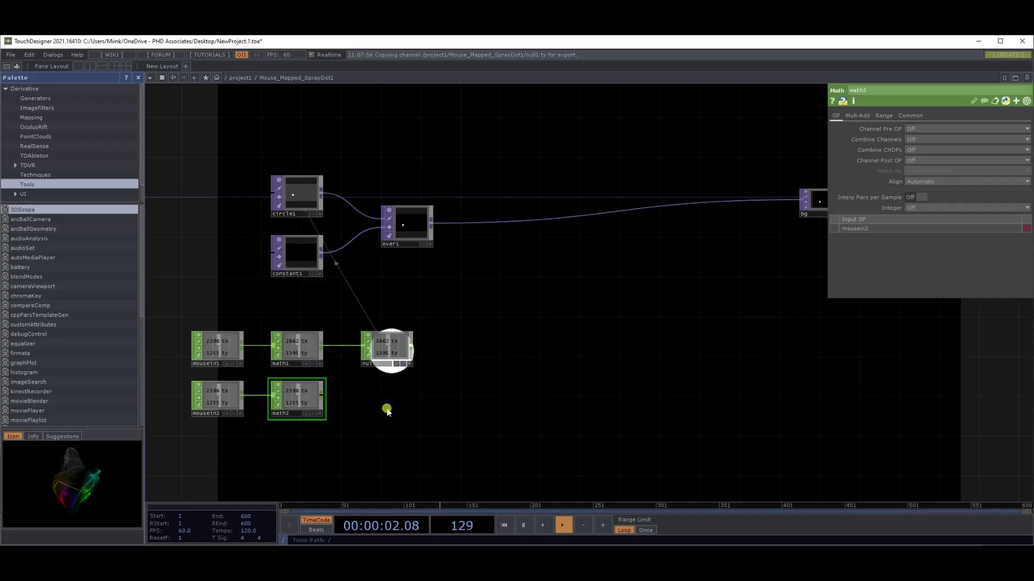
pyautogui.click(381, 404)
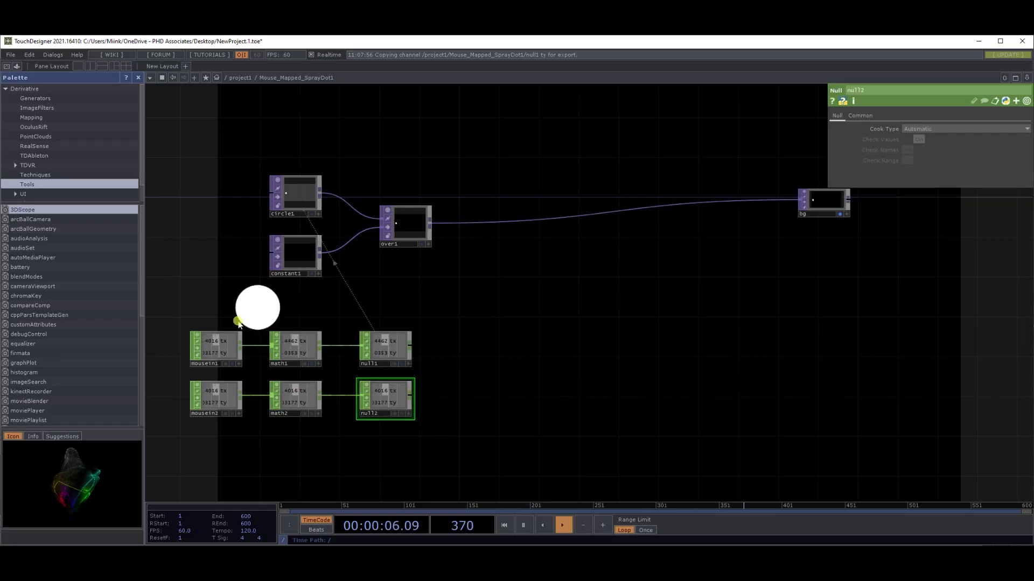
pyautogui.click(225, 354)
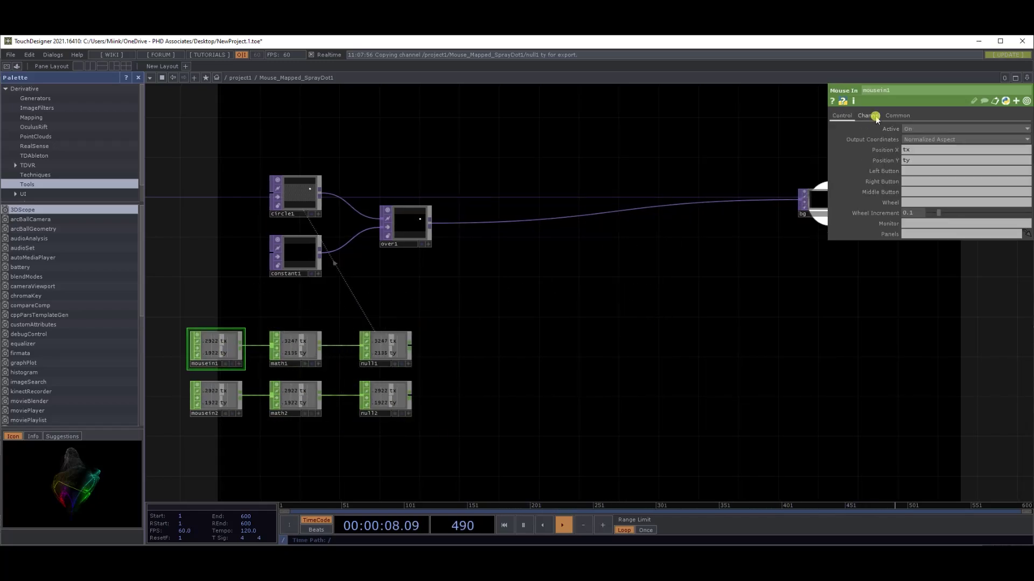
# Step: Clear Position Y on mousein1 and Position X on mousein2
pyautogui.click(921, 161)
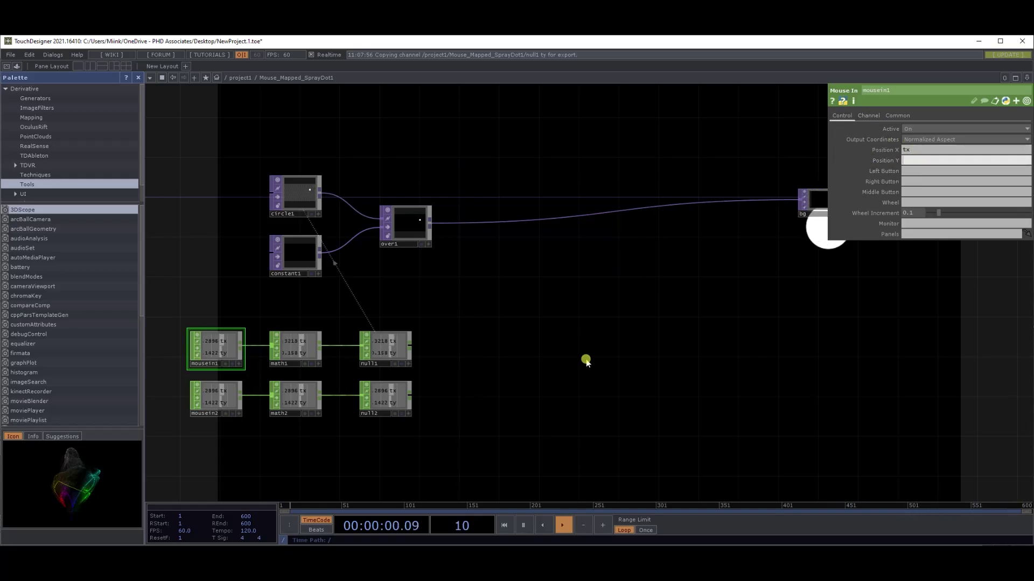
pyautogui.click(608, 364)
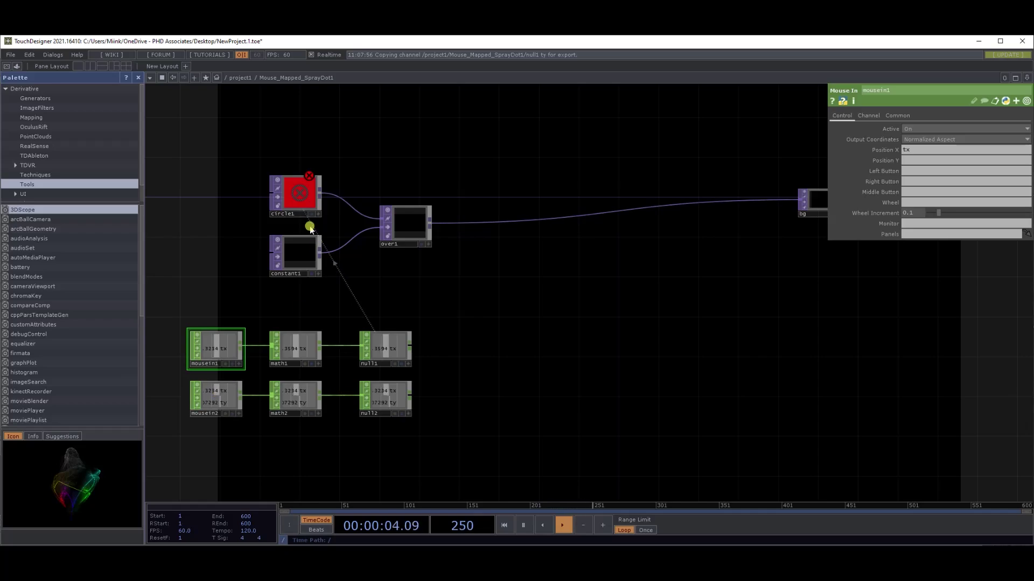
pyautogui.click(227, 394)
pyautogui.click(926, 151)
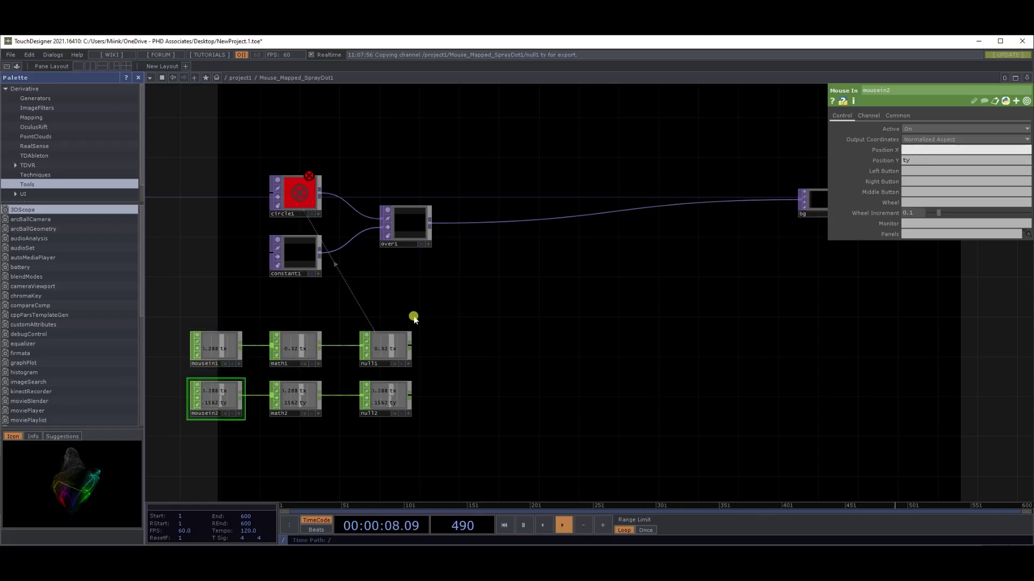
pyautogui.click(501, 329)
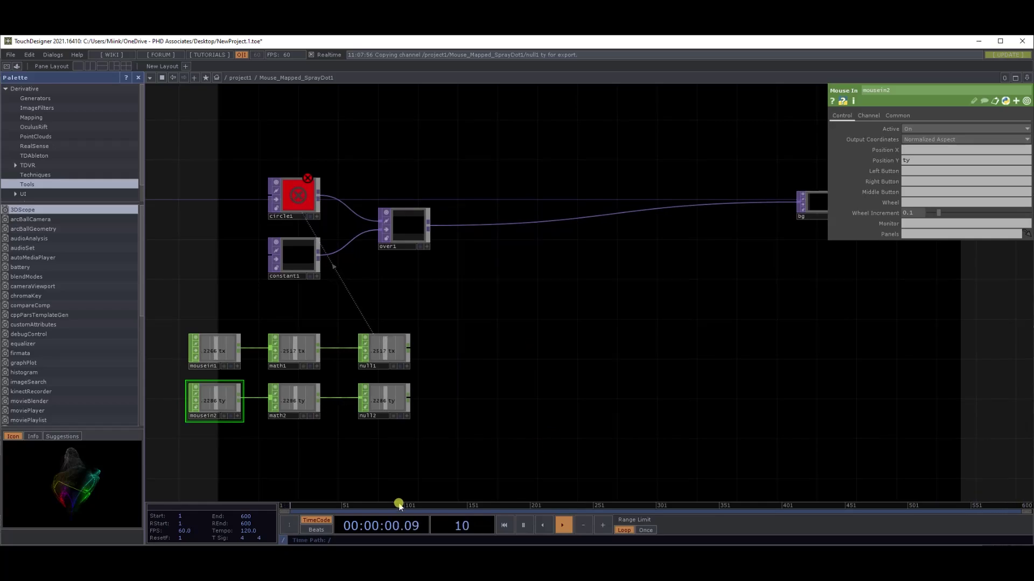
# Step: Check math2's Range settings and reference null2's ty for circle1's Center Y
pyautogui.click(282, 413)
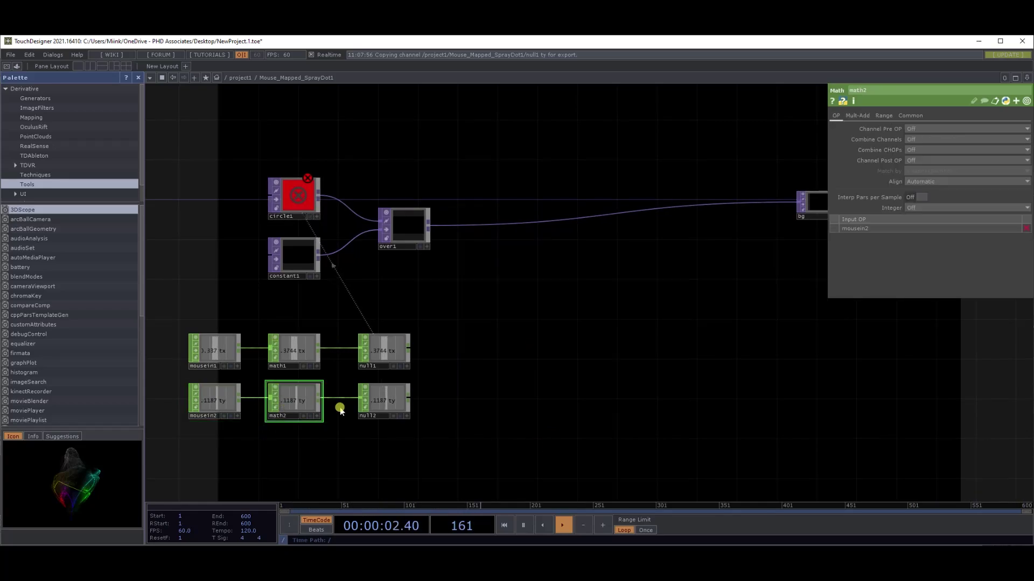
pyautogui.click(881, 116)
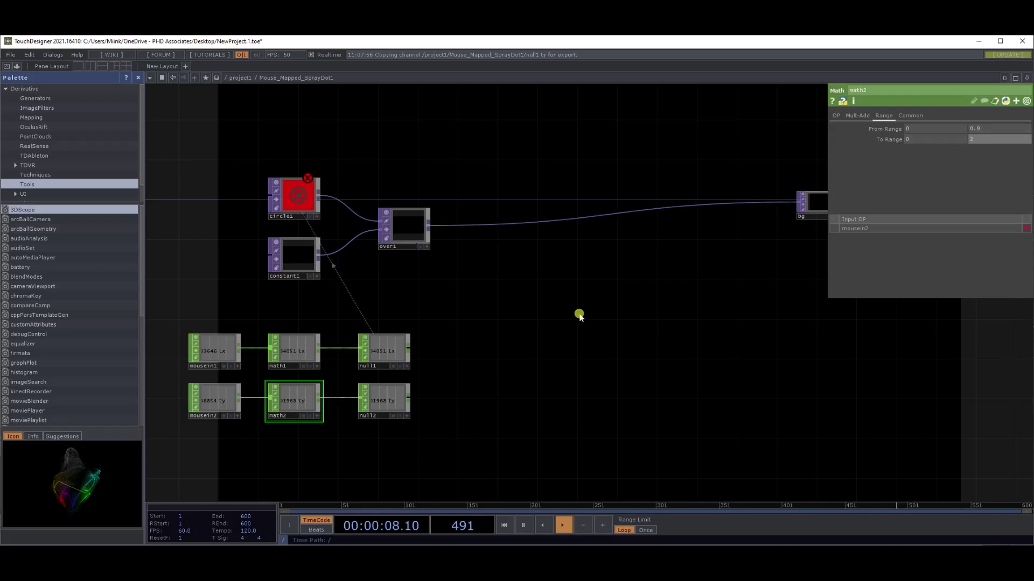
pyautogui.click(302, 202)
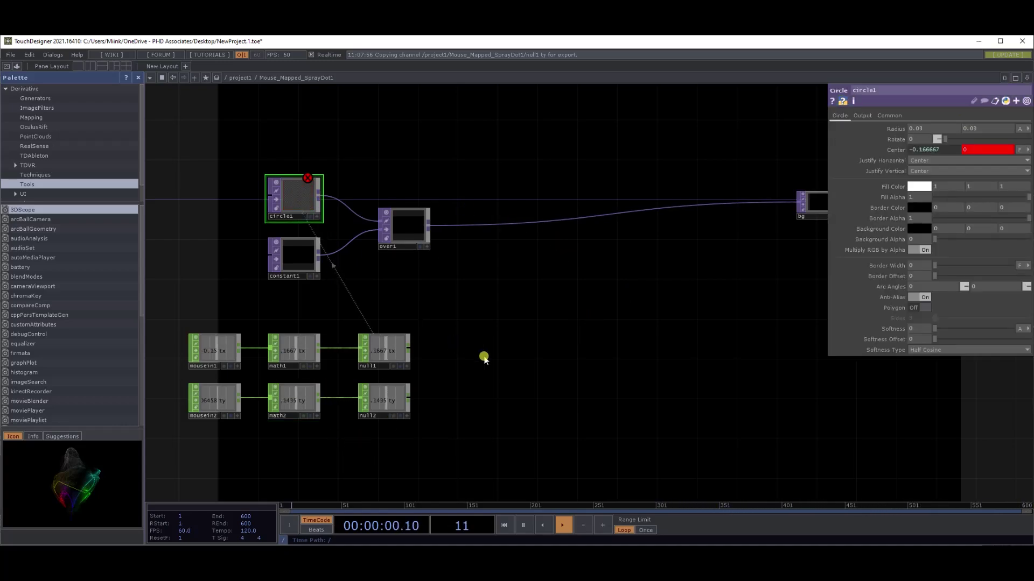
pyautogui.click(404, 413)
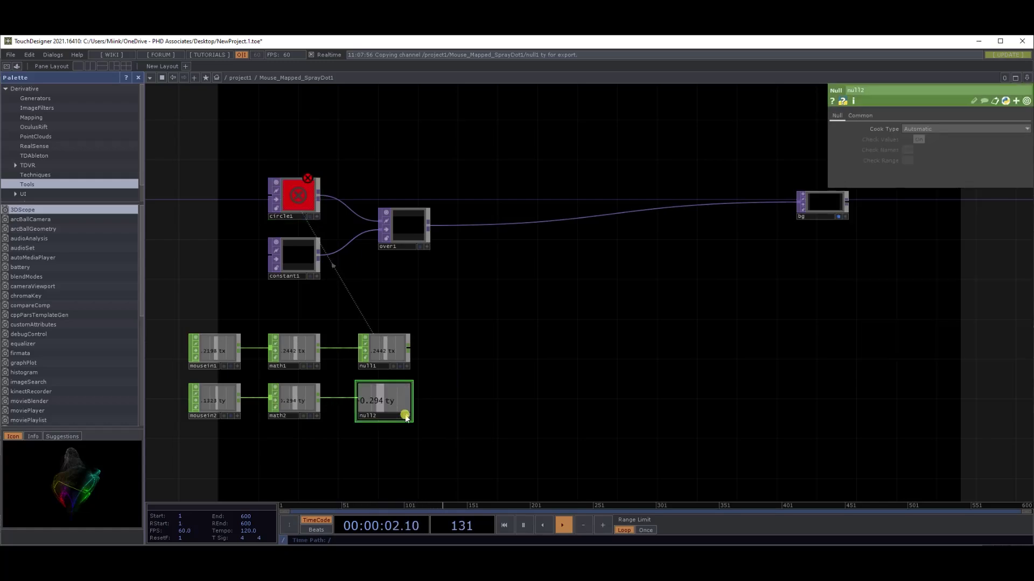
pyautogui.click(305, 204)
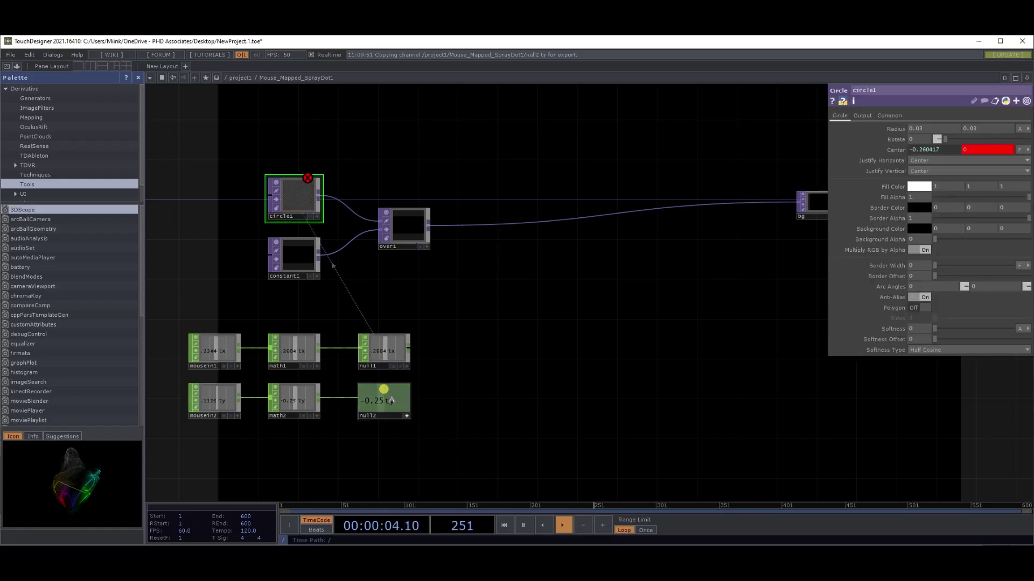
pyautogui.click(1001, 147)
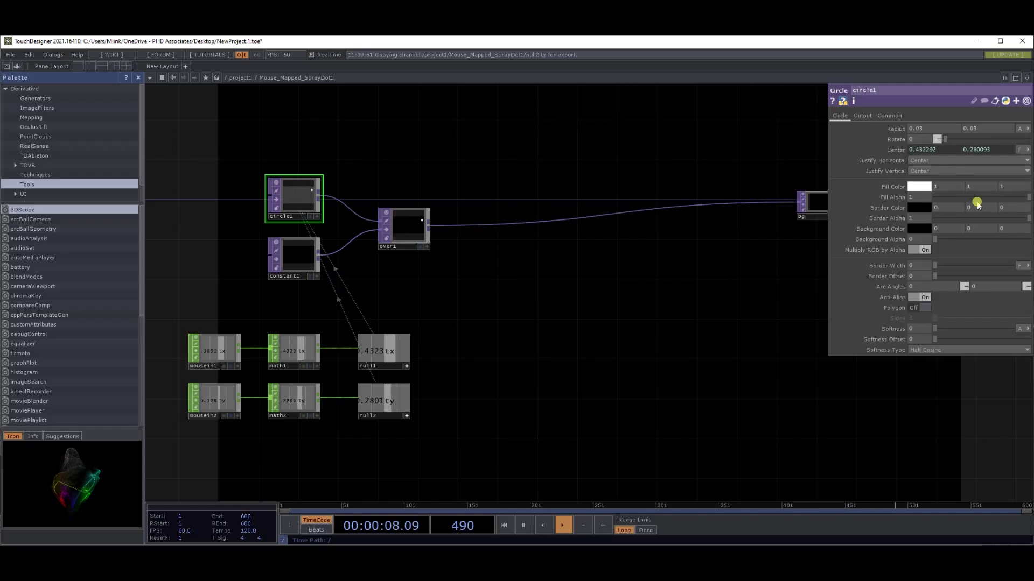
pyautogui.moveTo(335, 127); pyautogui.dragTo(316, 129)
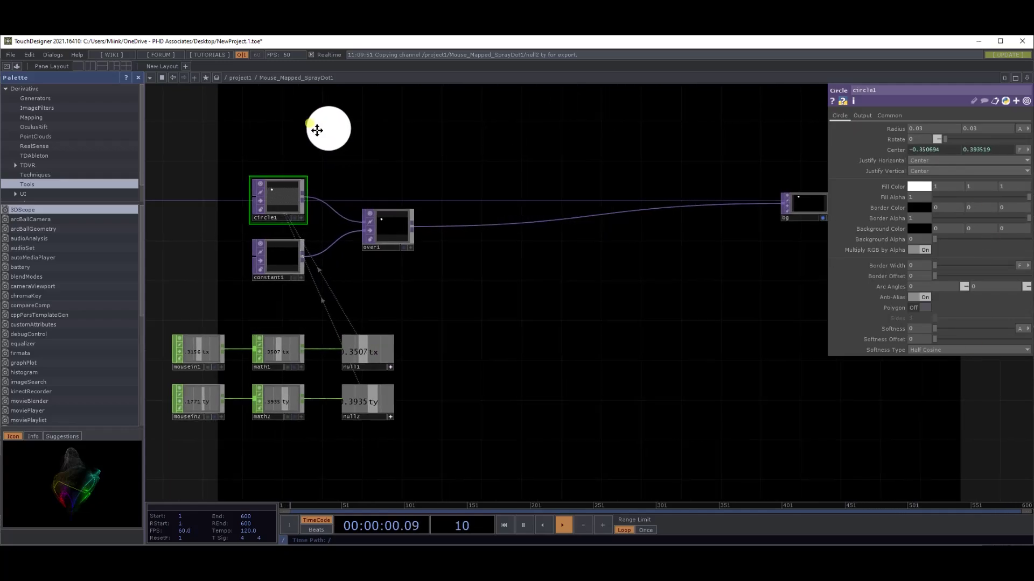
# Step: Reference the mouse channels in circle1's Fill Color so the dot turns blue
pyautogui.moveTo(387, 156); pyautogui.dragTo(365, 147)
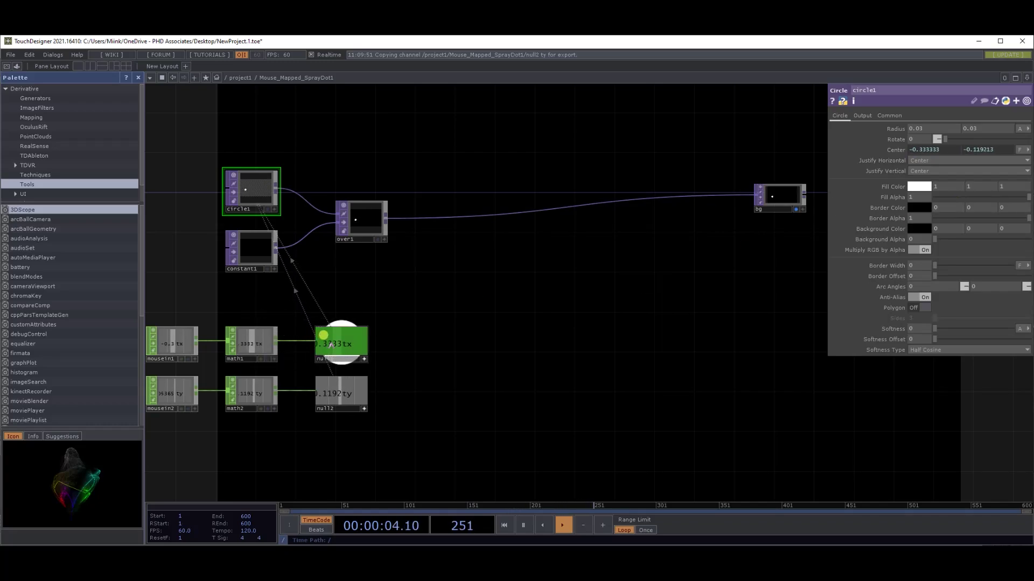
pyautogui.moveTo(945, 171); pyautogui.dragTo(946, 173)
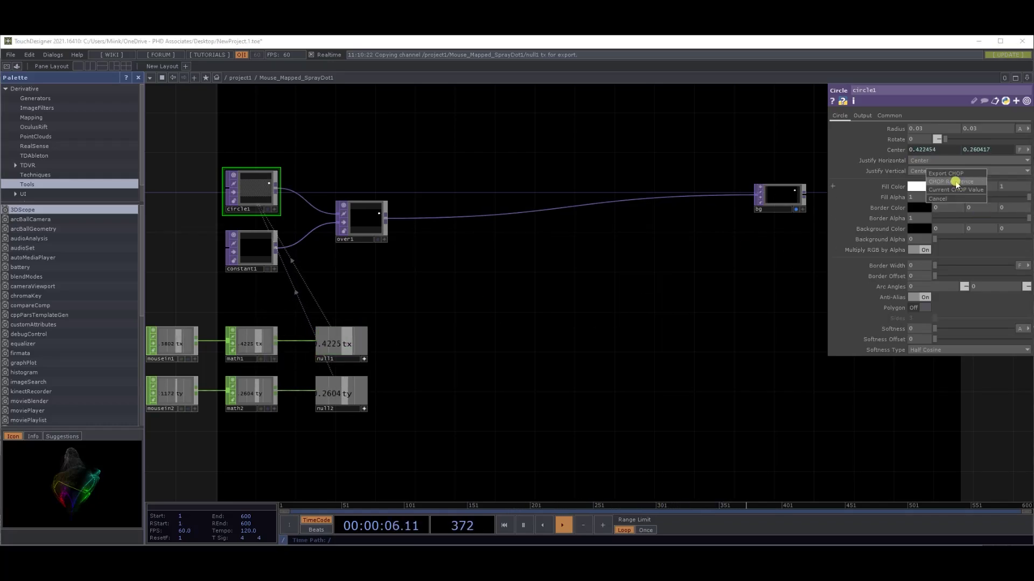
pyautogui.click(955, 182)
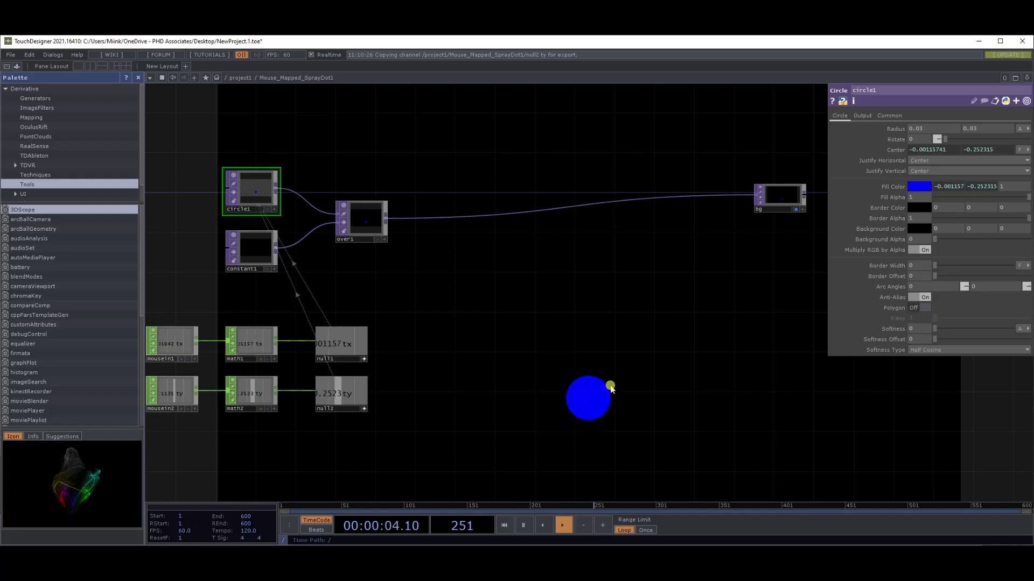
pyautogui.moveTo(614, 370); pyautogui.dragTo(491, 342)
pyautogui.scroll(-2, 487, 353)
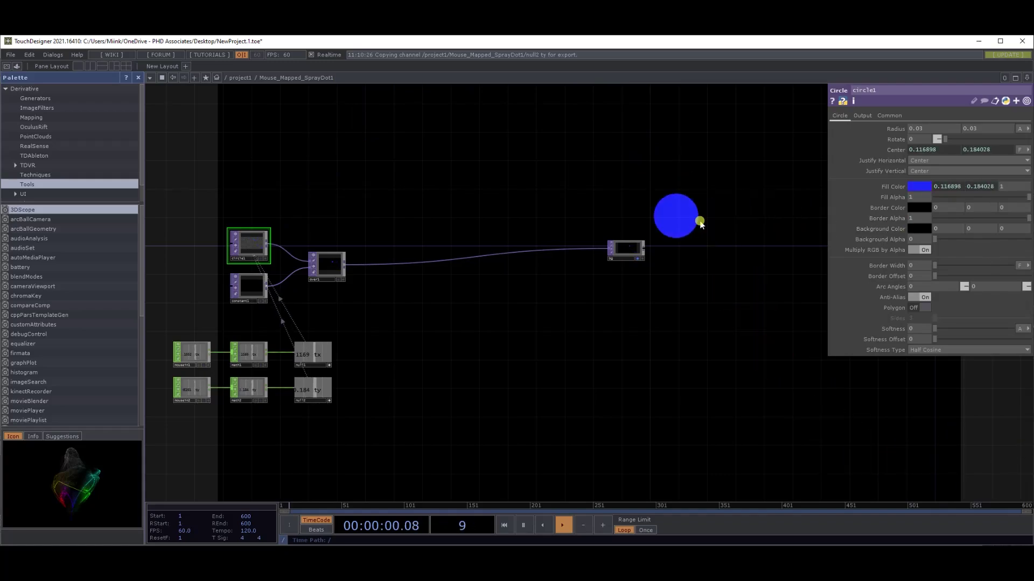
pyautogui.moveTo(616, 358); pyautogui.dragTo(606, 357)
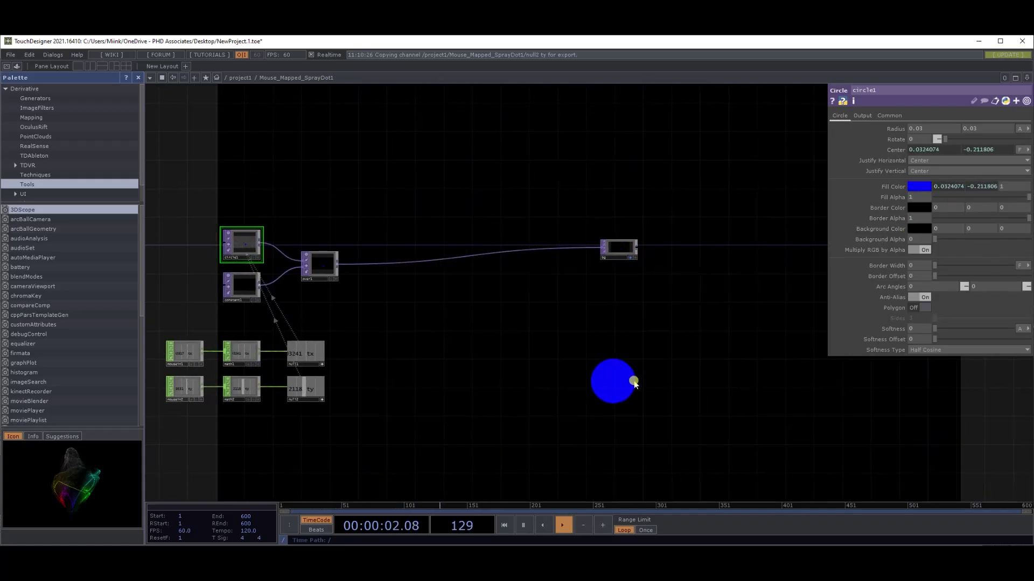
# Step: Insert a Feedback TOP, feedback1, on the over1-to-bg wire and move it slightly lower
pyautogui.rightClick(384, 266)
pyautogui.click(414, 254)
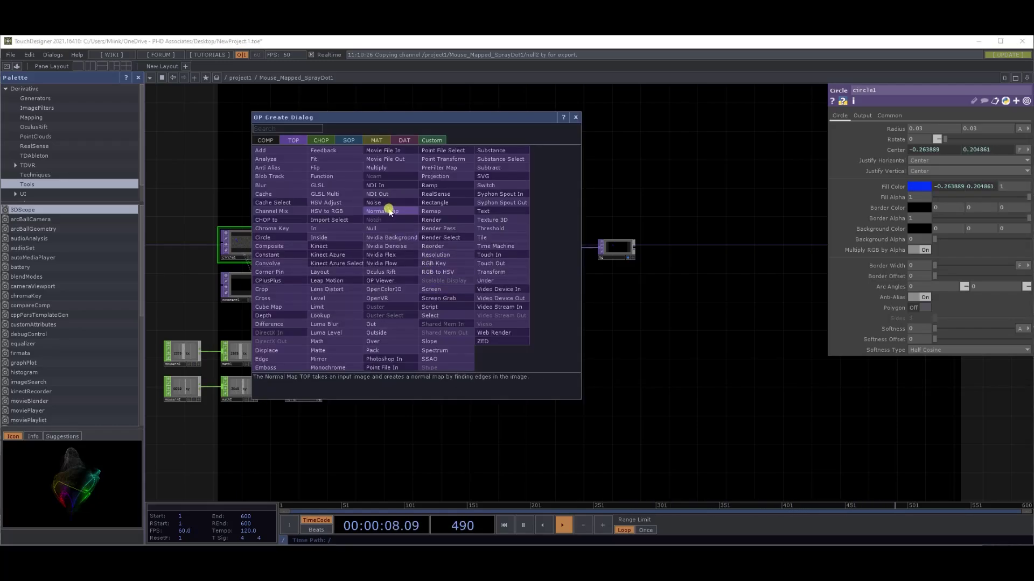
pyautogui.click(371, 341)
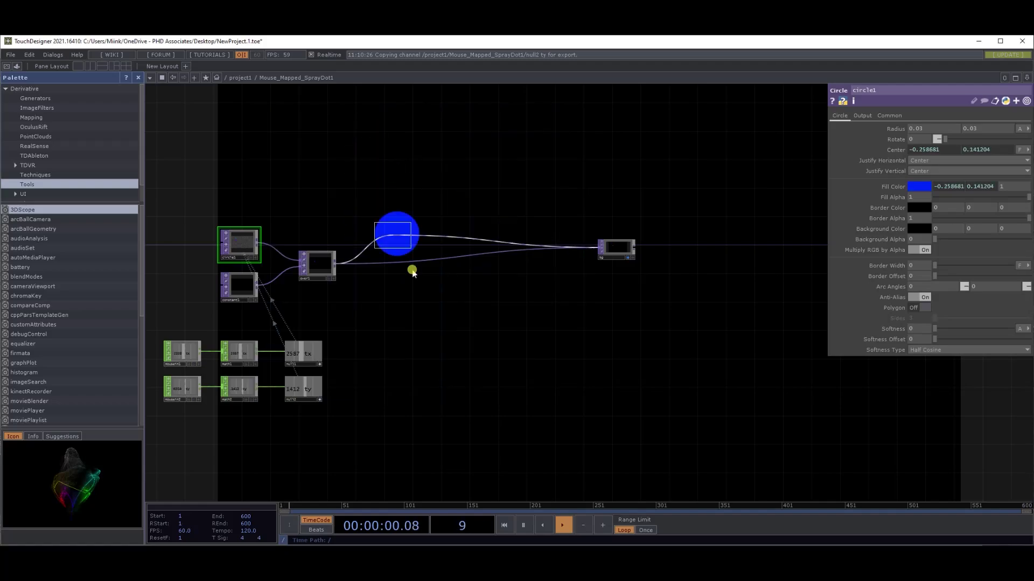
pyautogui.click(429, 328)
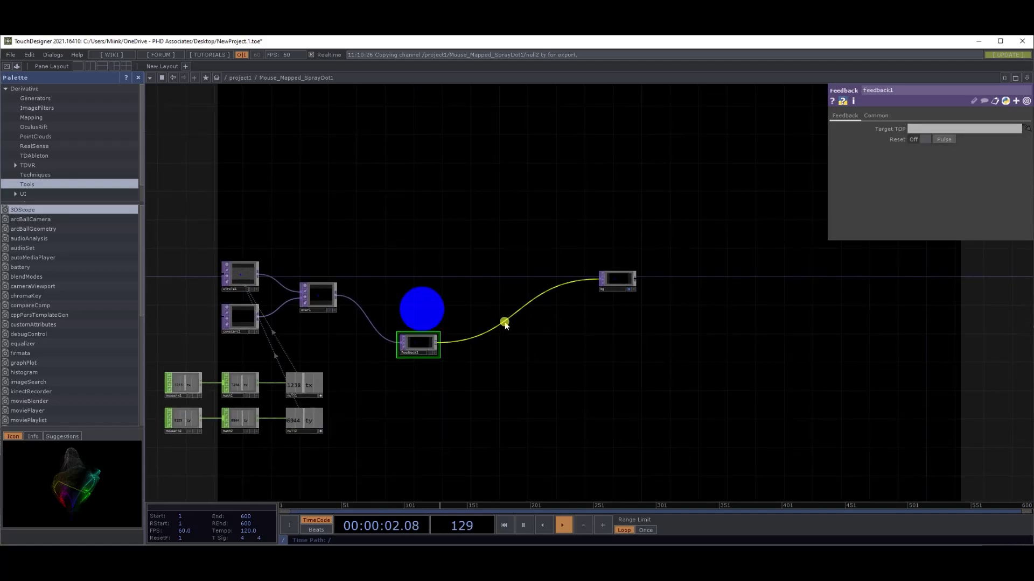
pyautogui.rightClick(492, 333)
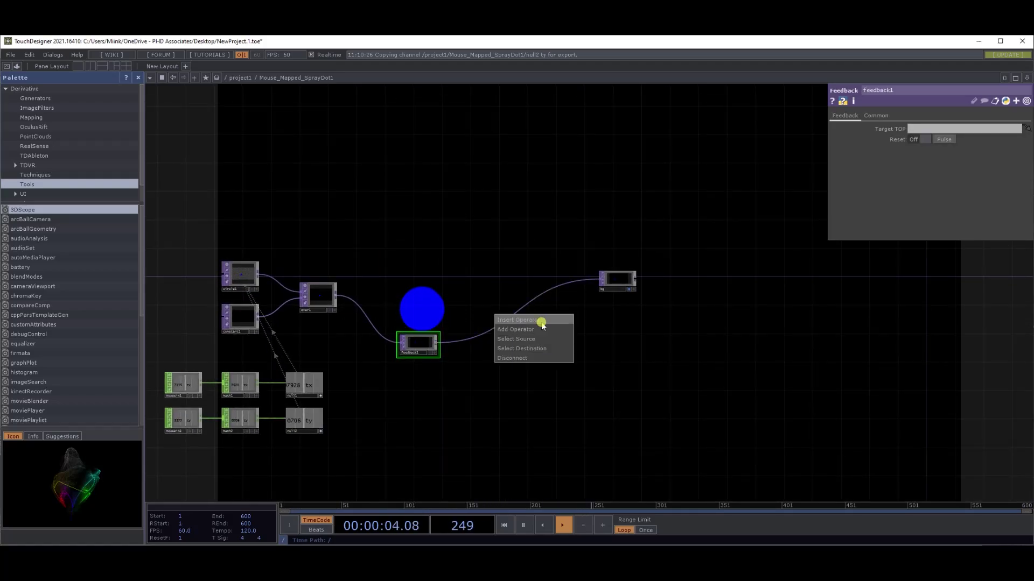
pyautogui.scroll(3, 445, 319)
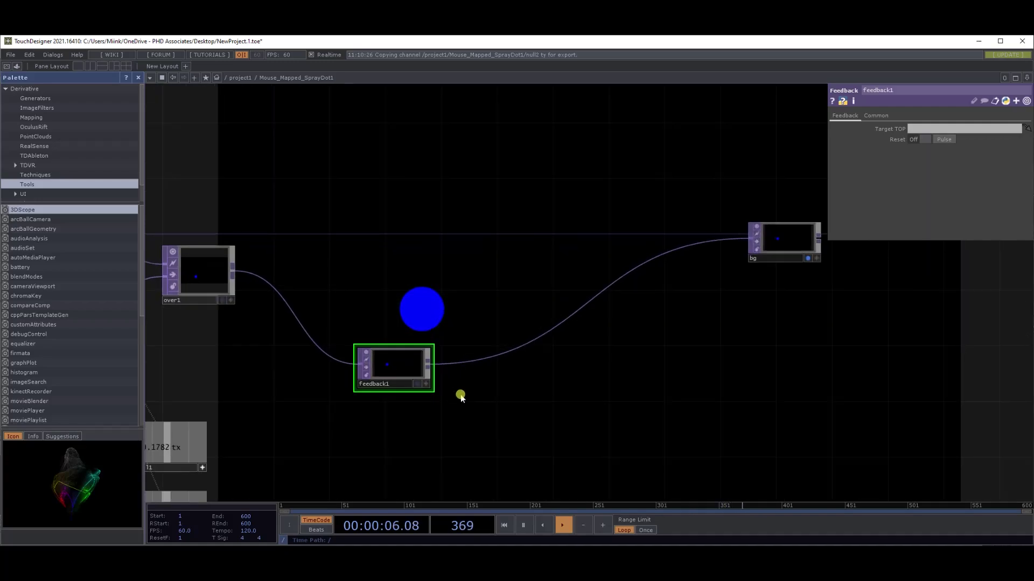
pyautogui.scroll(-2, 257, 272)
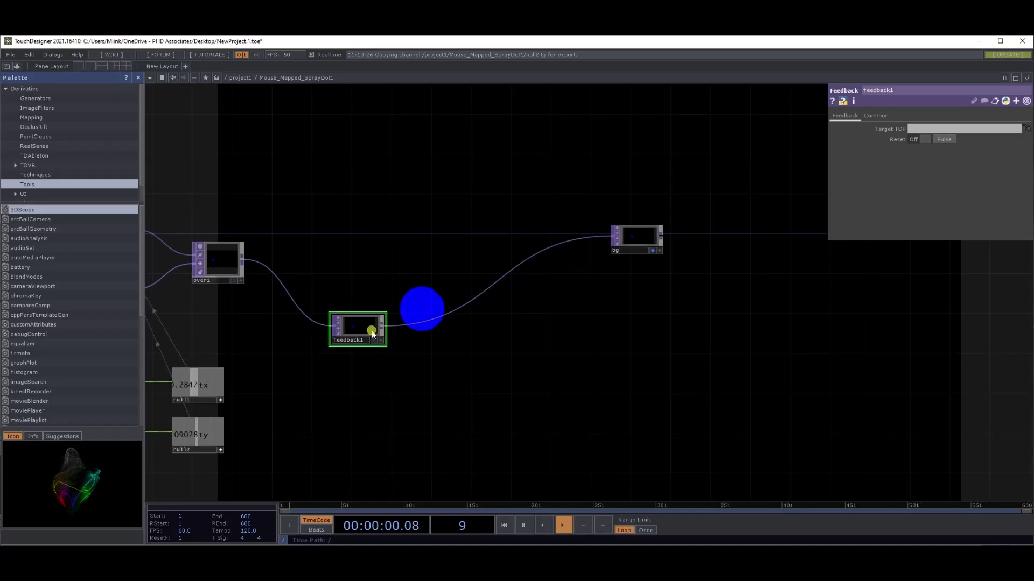
pyautogui.moveTo(372, 334); pyautogui.dragTo(372, 344)
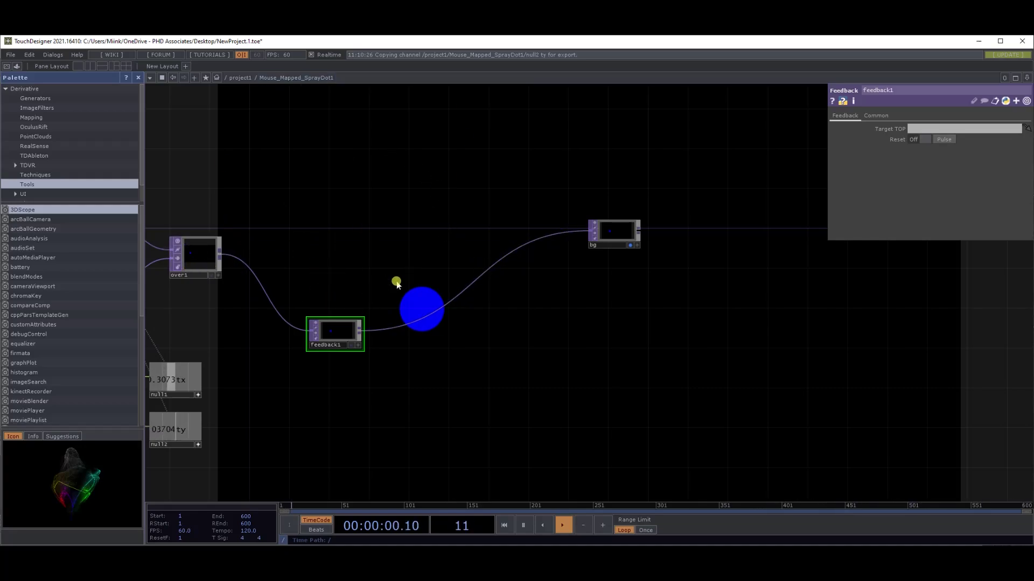
# Step: Insert a Composite TOP, comp1, before bg and wire over1 in as its second input
pyautogui.rightClick(466, 289)
pyautogui.click(533, 286)
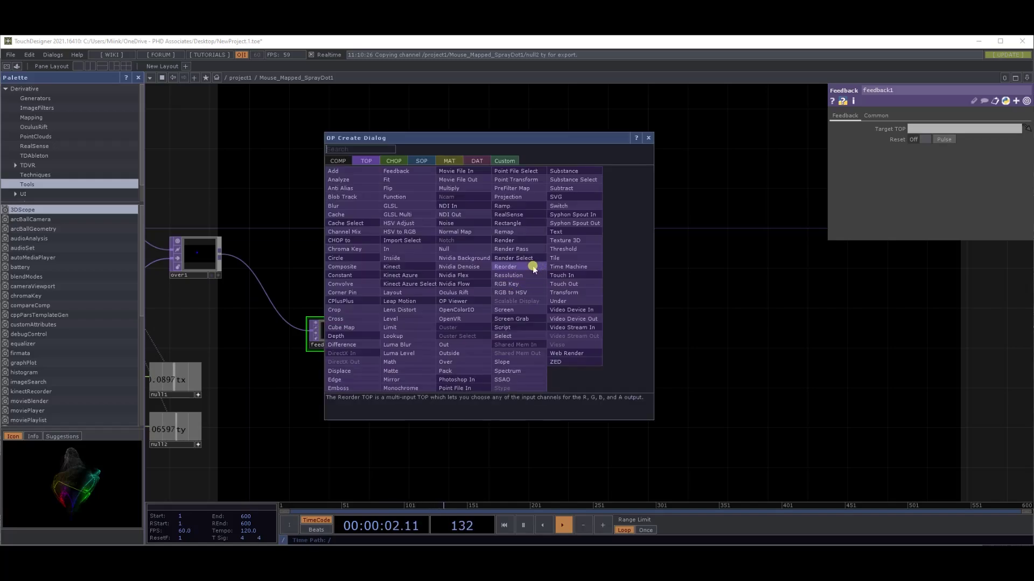
pyautogui.click(342, 258)
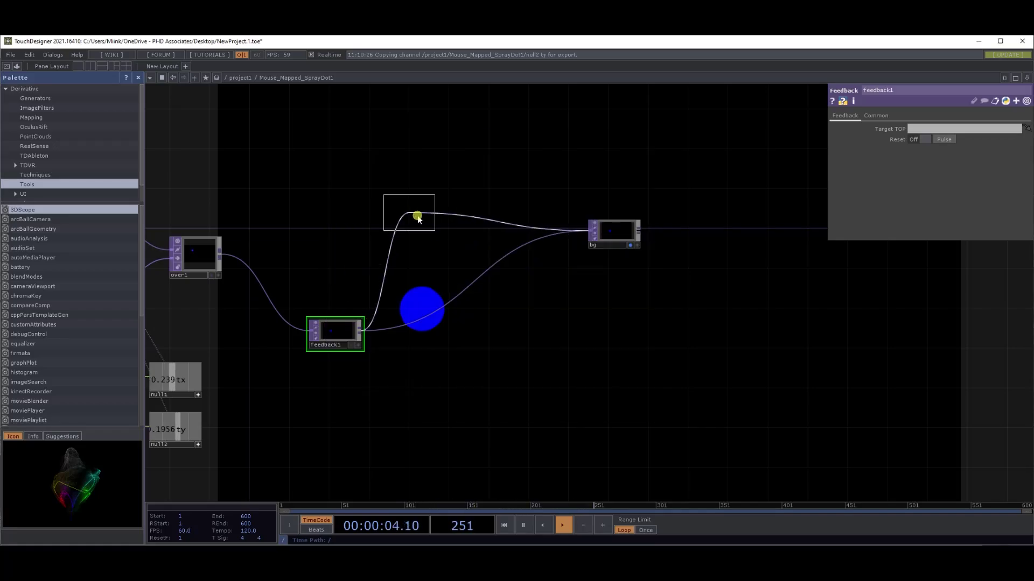
pyautogui.click(453, 218)
pyautogui.moveTo(464, 305); pyautogui.dragTo(487, 331)
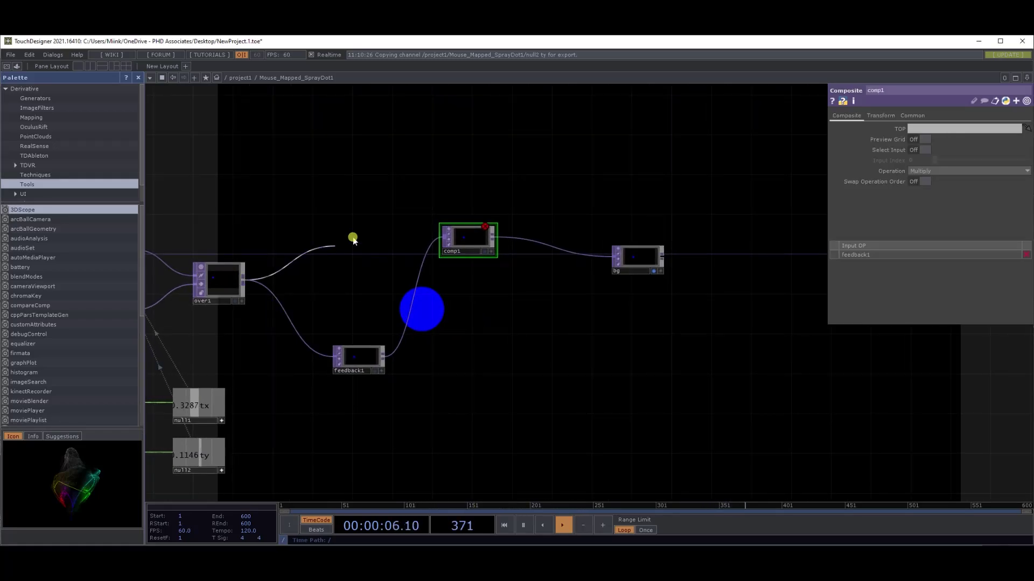
pyautogui.click(430, 231)
pyautogui.moveTo(468, 237); pyautogui.dragTo(508, 268)
pyautogui.scroll(-2, 563, 387)
pyautogui.moveTo(563, 392); pyautogui.dragTo(547, 351)
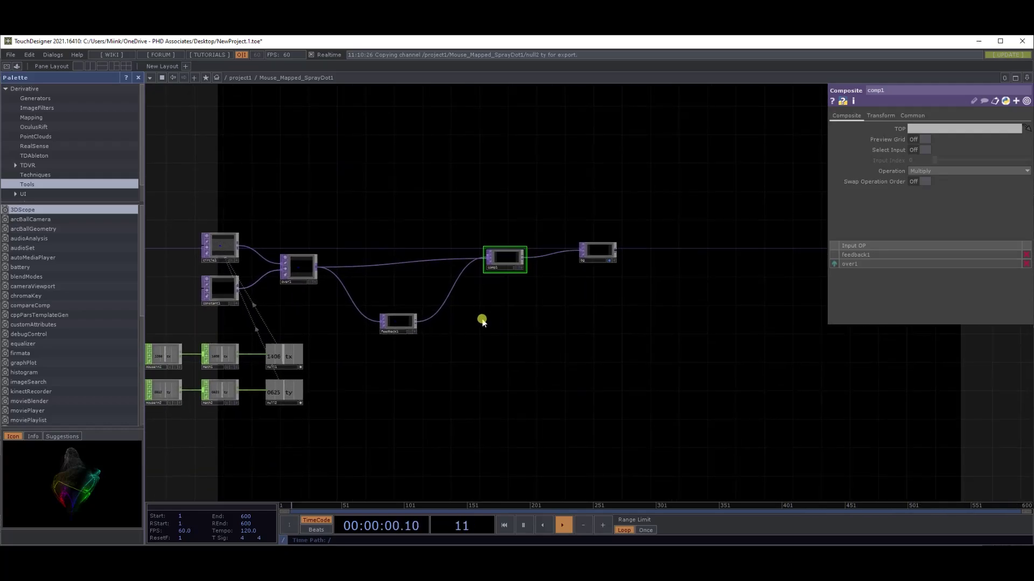
pyautogui.moveTo(483, 322); pyautogui.dragTo(495, 279)
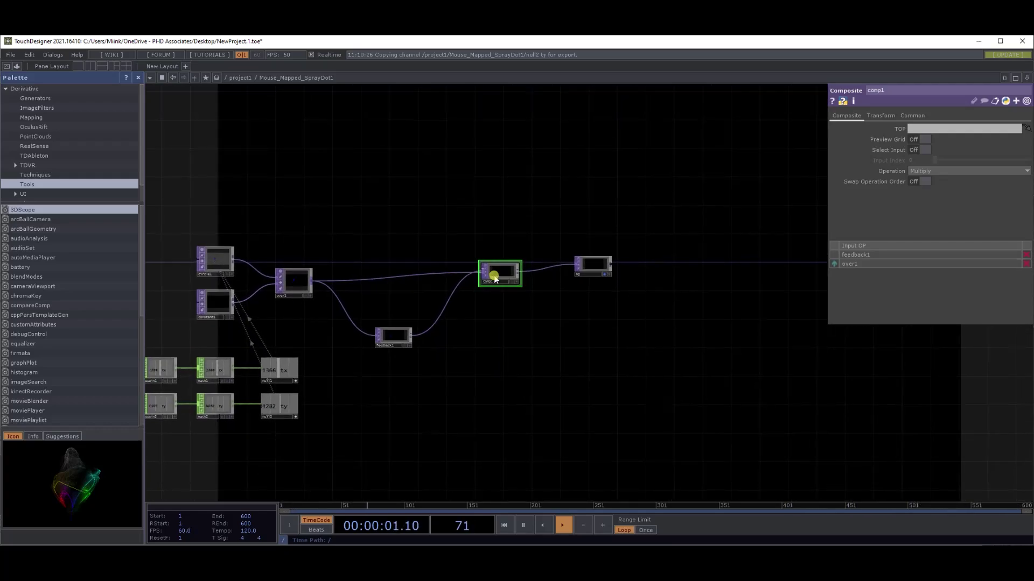
# Step: Set comp1's Operation to Add with over1 first, and make comp1 feedback1's Target TOP
pyautogui.click(942, 172)
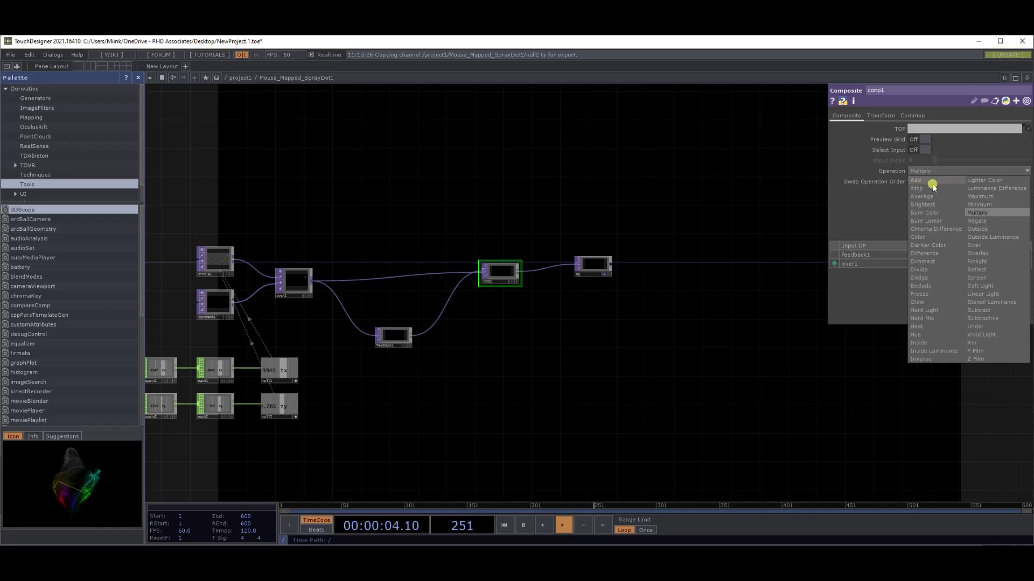
pyautogui.click(929, 180)
pyautogui.moveTo(593, 300); pyautogui.dragTo(548, 360)
pyautogui.scroll(3, 398, 372)
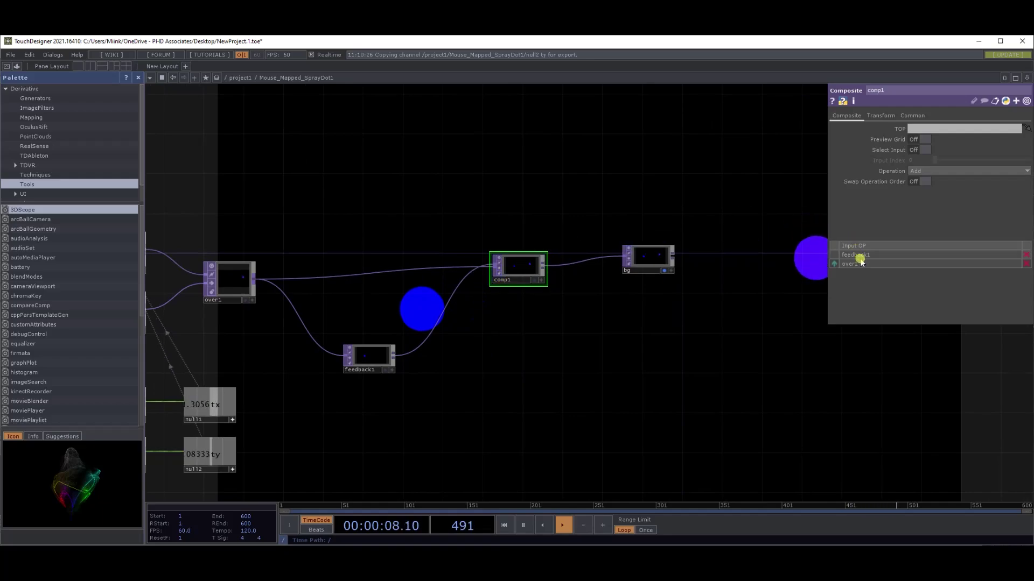
pyautogui.moveTo(833, 263); pyautogui.dragTo(833, 253)
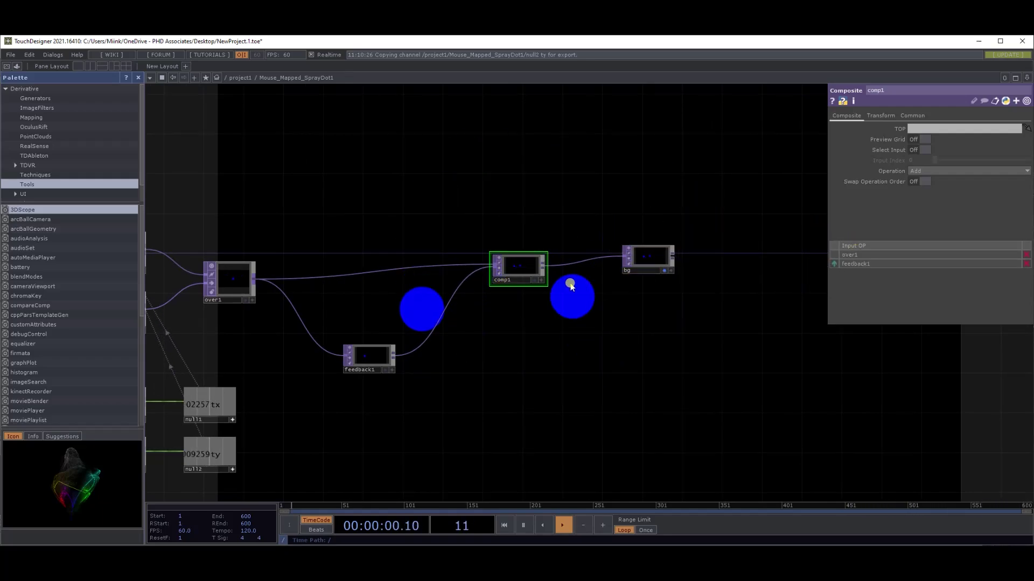
pyautogui.moveTo(536, 406); pyautogui.dragTo(641, 398)
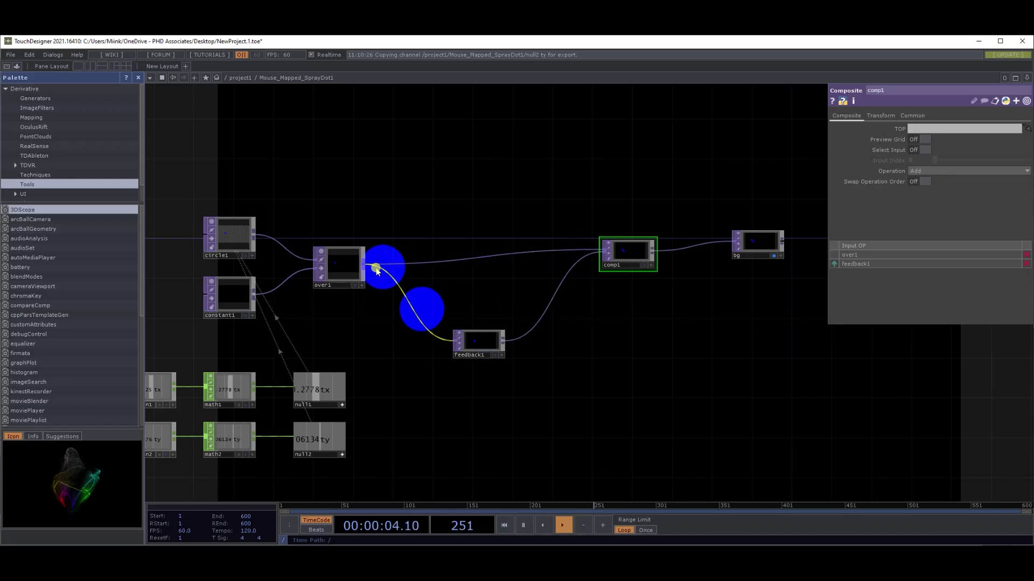
pyautogui.moveTo(633, 253)
pyautogui.mouseDown()
pyautogui.moveTo(553, 244)
pyautogui.moveTo(473, 336)
pyautogui.mouseUp()
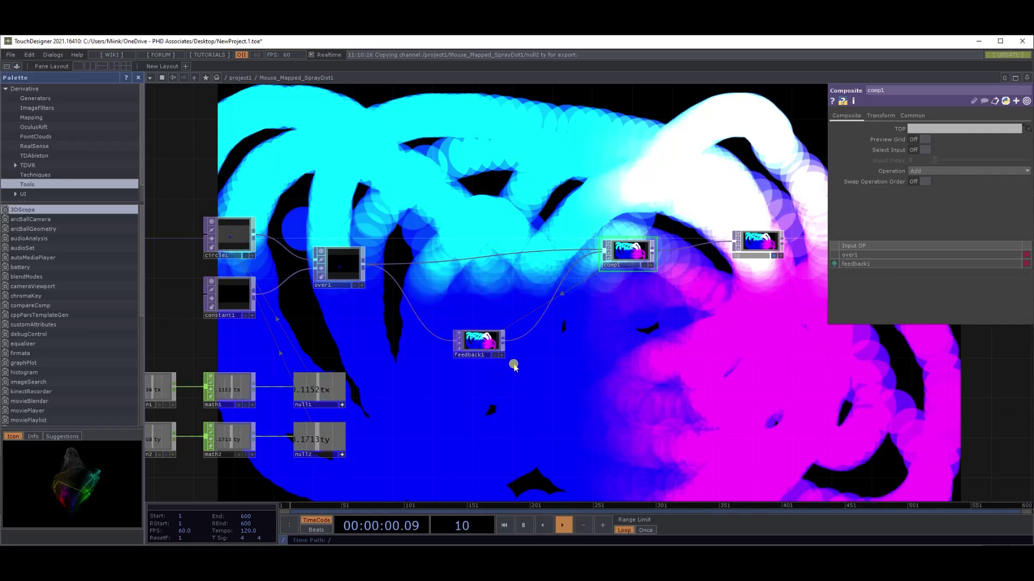
# Step: After painting trails, bring up the feedback1-to-comp1 wire's options menu
pyautogui.rightClick(532, 327)
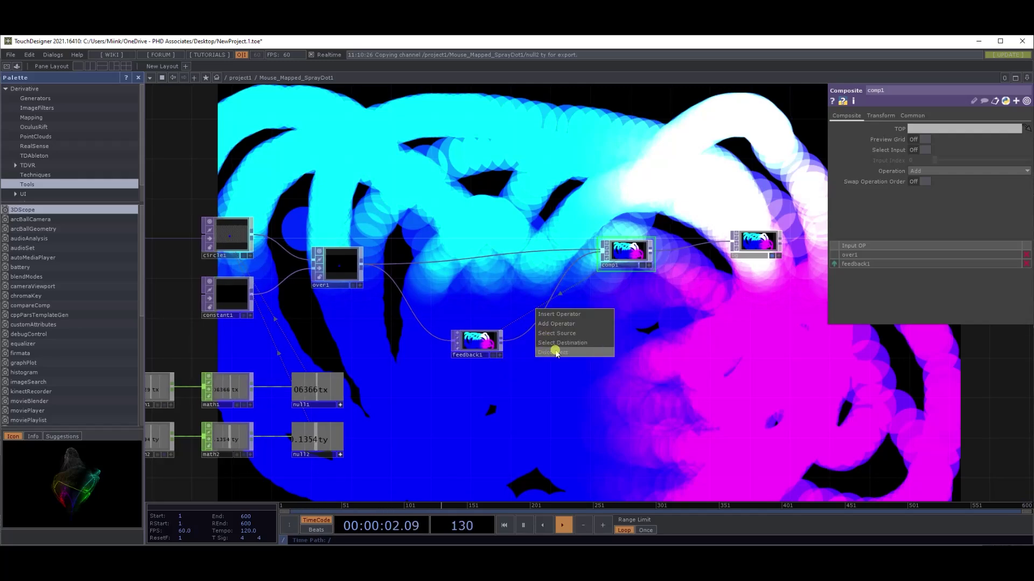
# Step: Insert a Level TOP, level1, between feedback1 and comp1 with Opacity 0.95
pyautogui.click(561, 315)
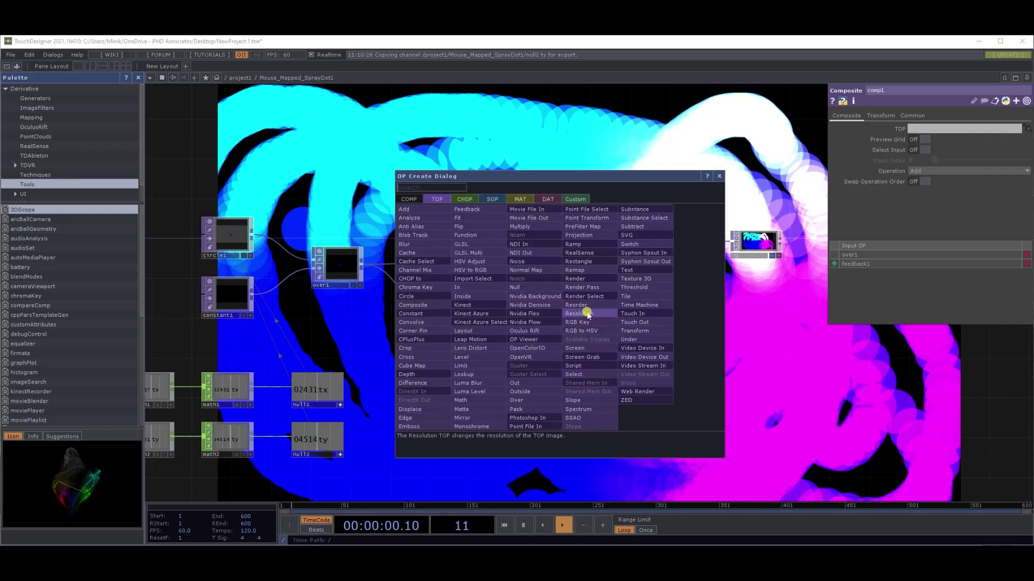
pyautogui.write('le')
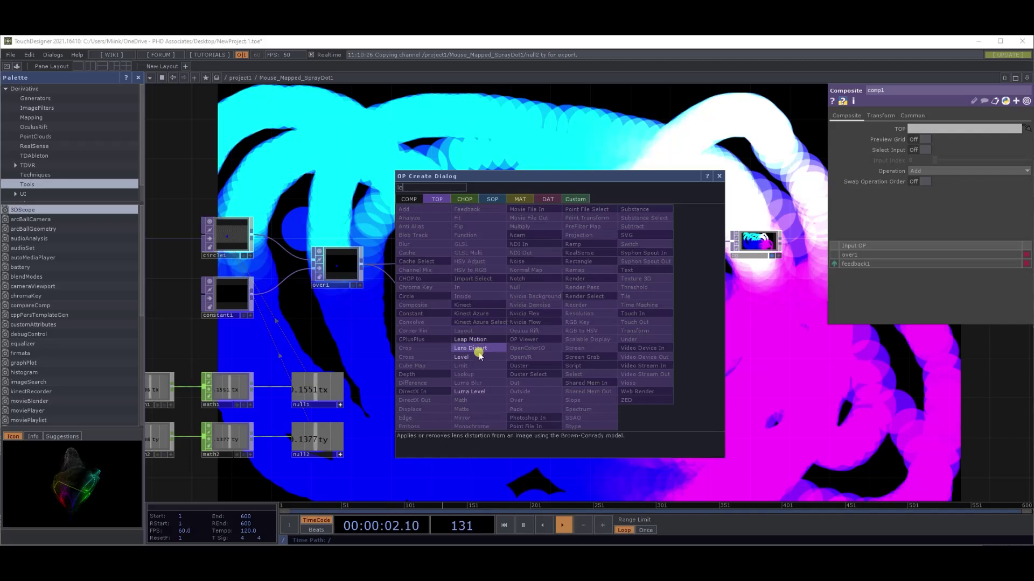
pyautogui.click(475, 357)
pyautogui.click(568, 335)
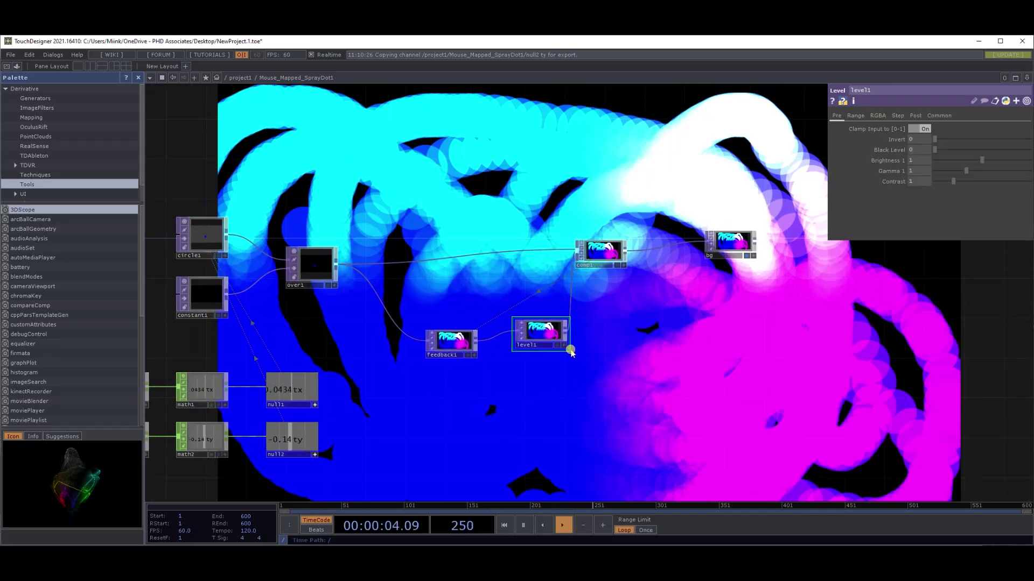
pyautogui.click(915, 115)
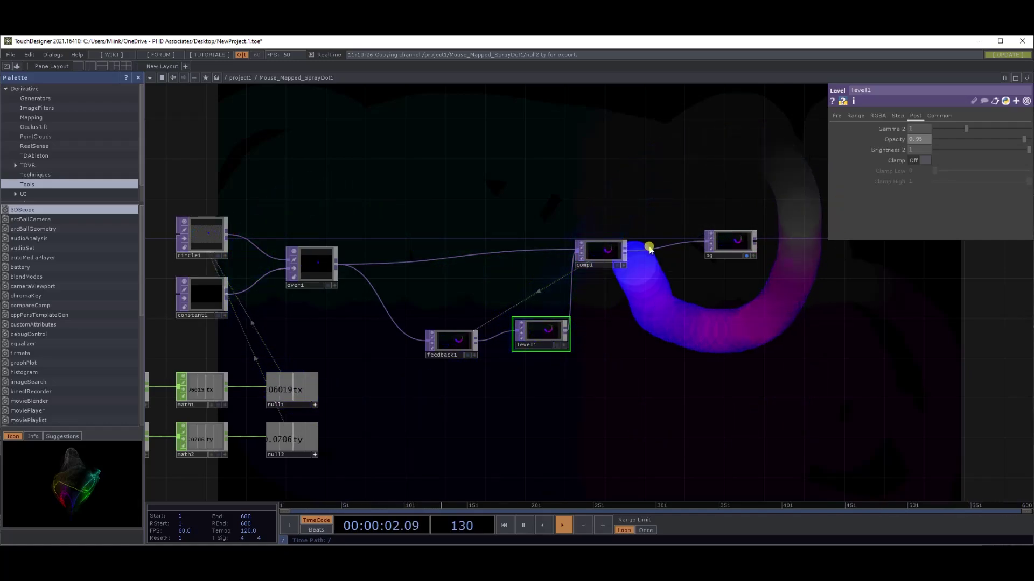
pyautogui.moveTo(615, 251); pyautogui.dragTo(645, 251)
# Step: Insert a Blur TOP, blur1, between level1 and comp1 with Filter Size 14, rearranging nodes
pyautogui.rightClick(587, 290)
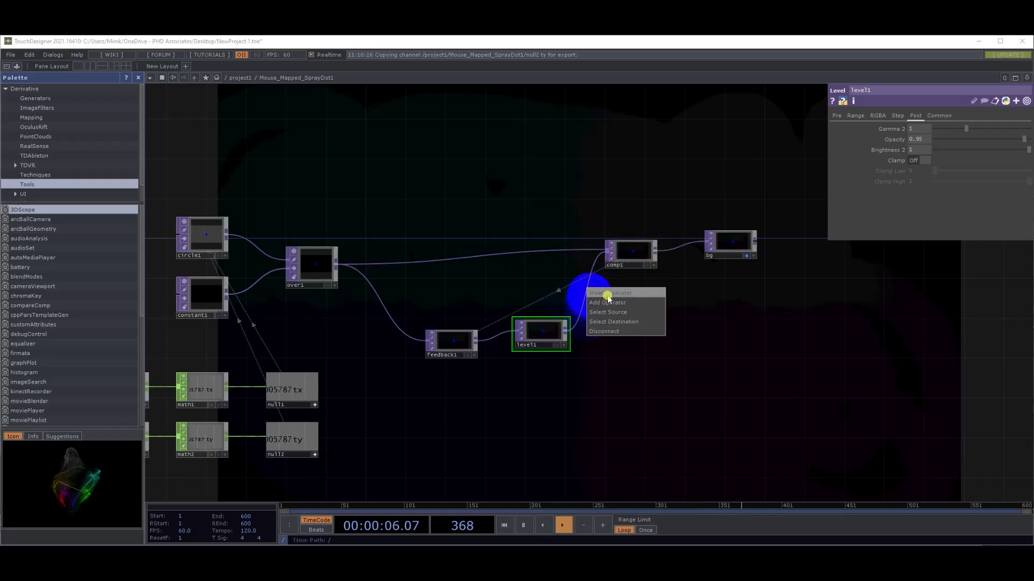
pyautogui.click(597, 294)
pyautogui.write('bl')
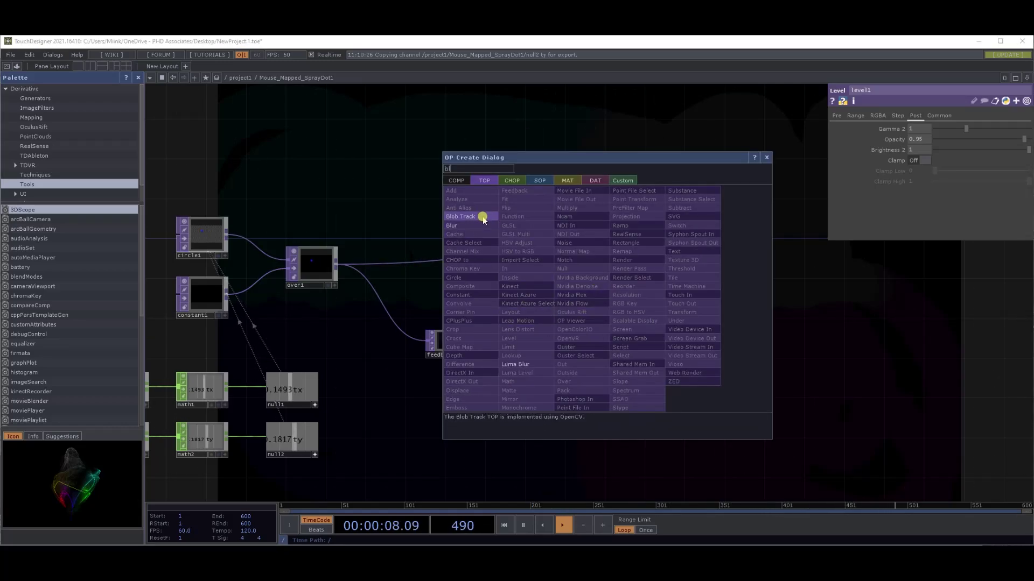
pyautogui.click(463, 226)
pyautogui.click(595, 300)
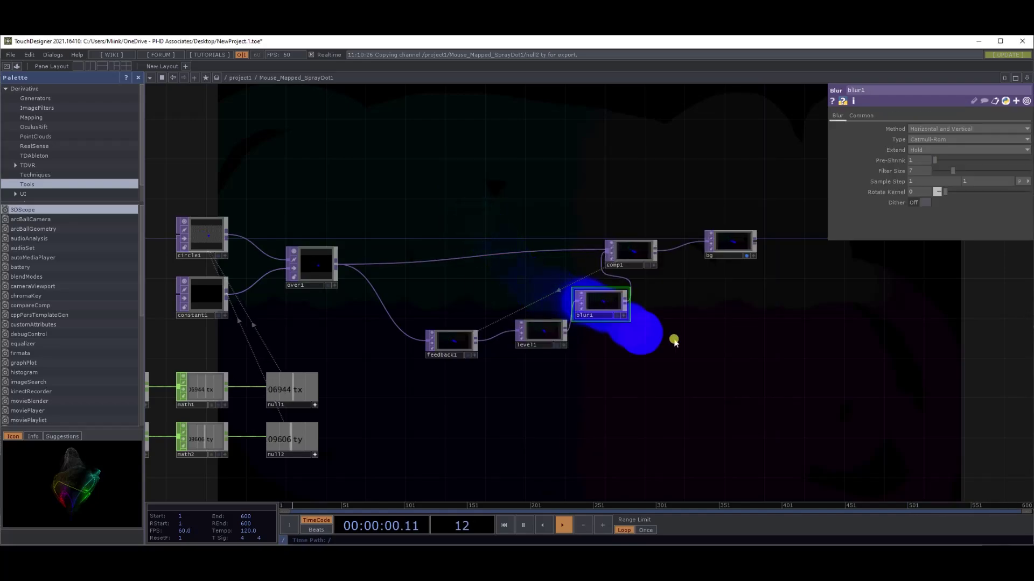
pyautogui.moveTo(673, 341); pyautogui.dragTo(614, 373)
pyautogui.moveTo(569, 293)
pyautogui.mouseDown()
pyautogui.moveTo(625, 276)
pyautogui.moveTo(761, 263)
pyautogui.mouseUp()
pyautogui.moveTo(541, 344); pyautogui.dragTo(590, 334)
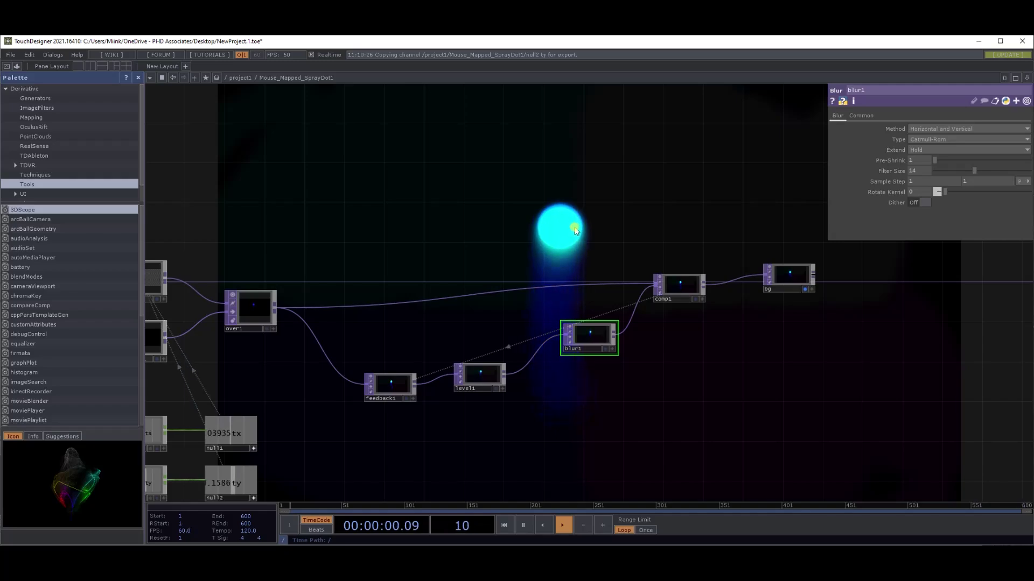
pyautogui.moveTo(575, 232); pyautogui.dragTo(555, 210)
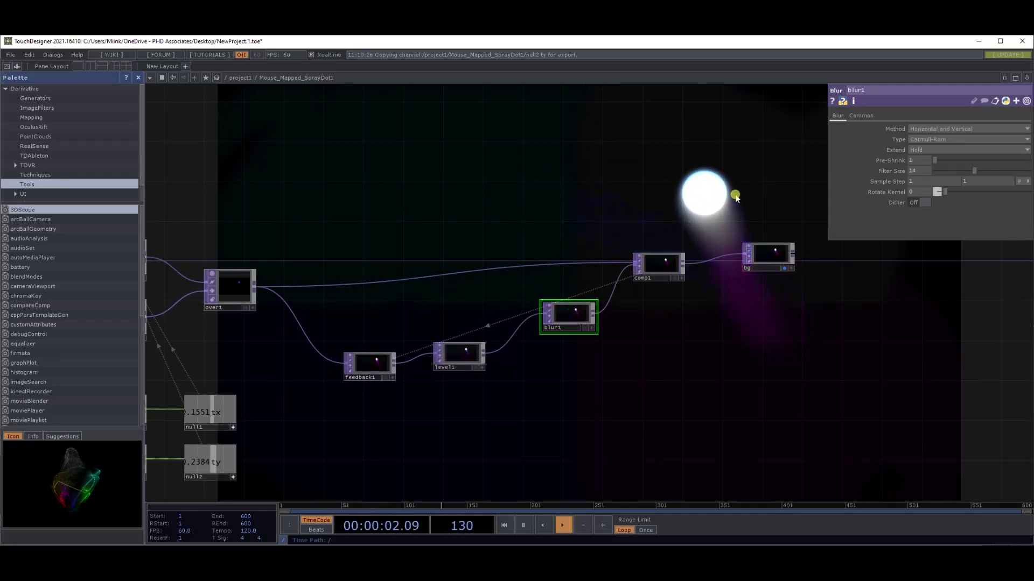
pyautogui.moveTo(736, 198); pyautogui.dragTo(677, 173)
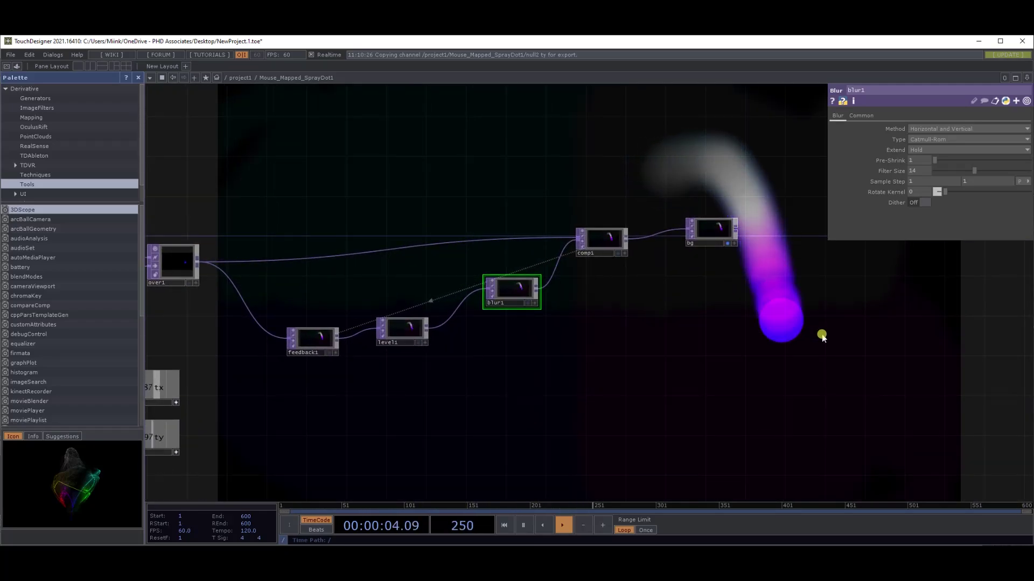